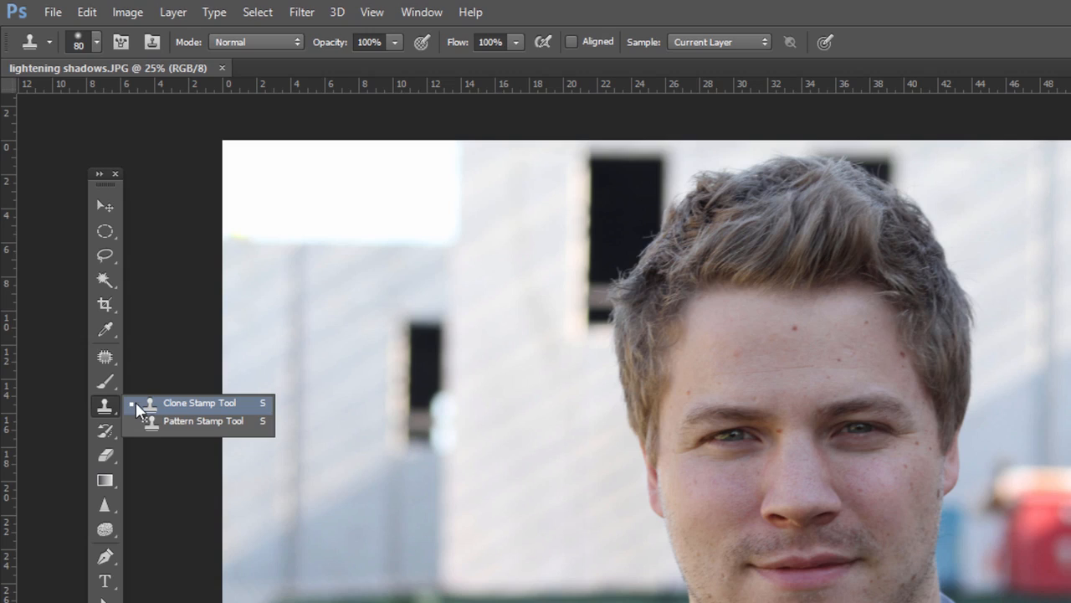
# Step: Activate the Patch Tool and duplicate the Background layer
pyautogui.click(105, 356)
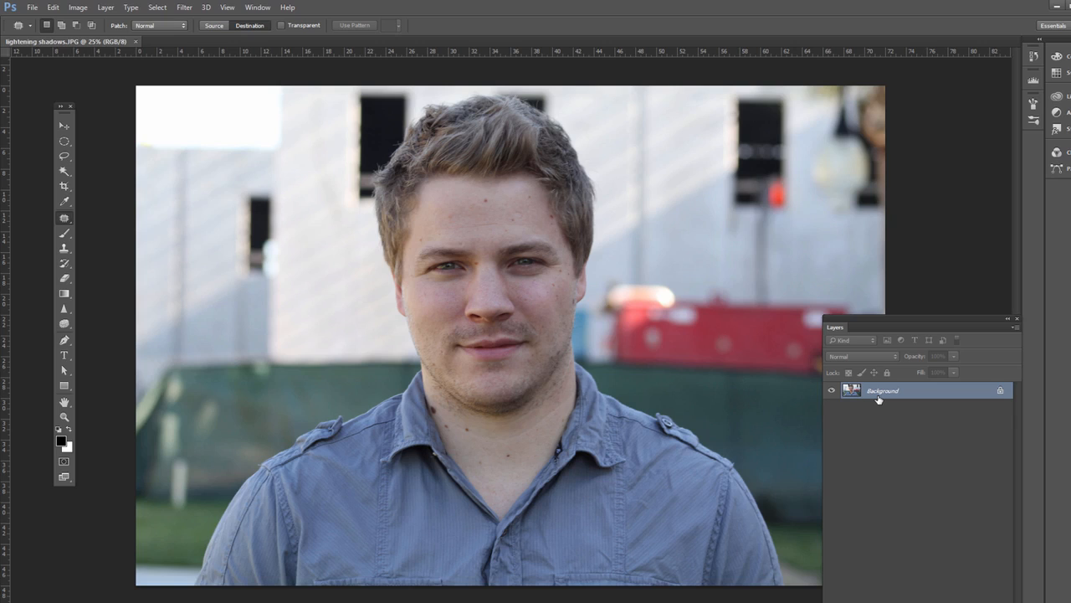
pyautogui.hotkey('ctrl', 'j')
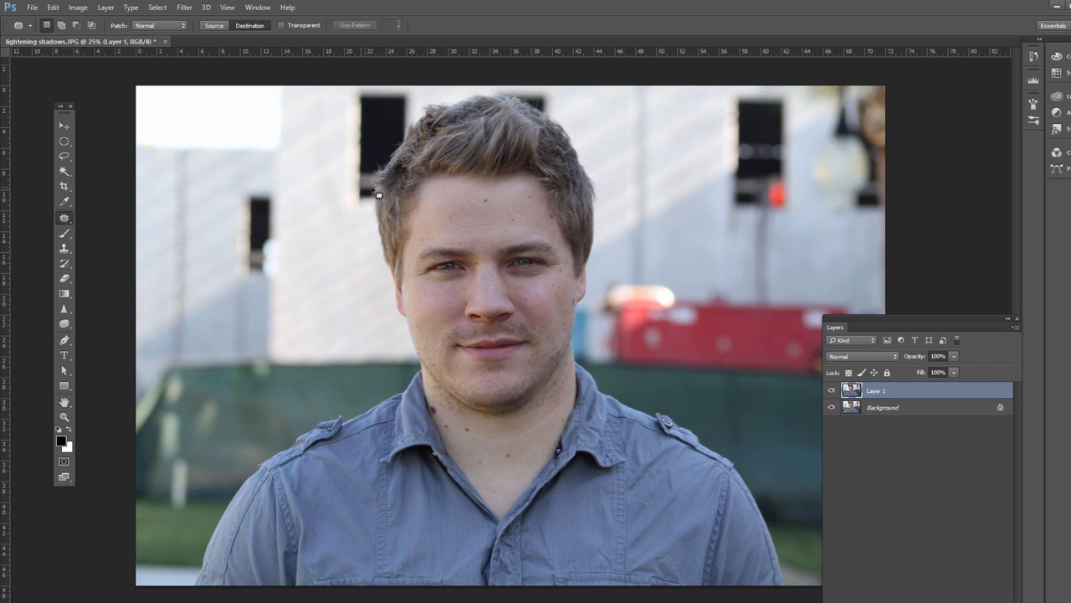
# Step: Try patching the mole at the centre of the upper forehead with the Patch Tool in Source mode
pyautogui.click(65, 416)
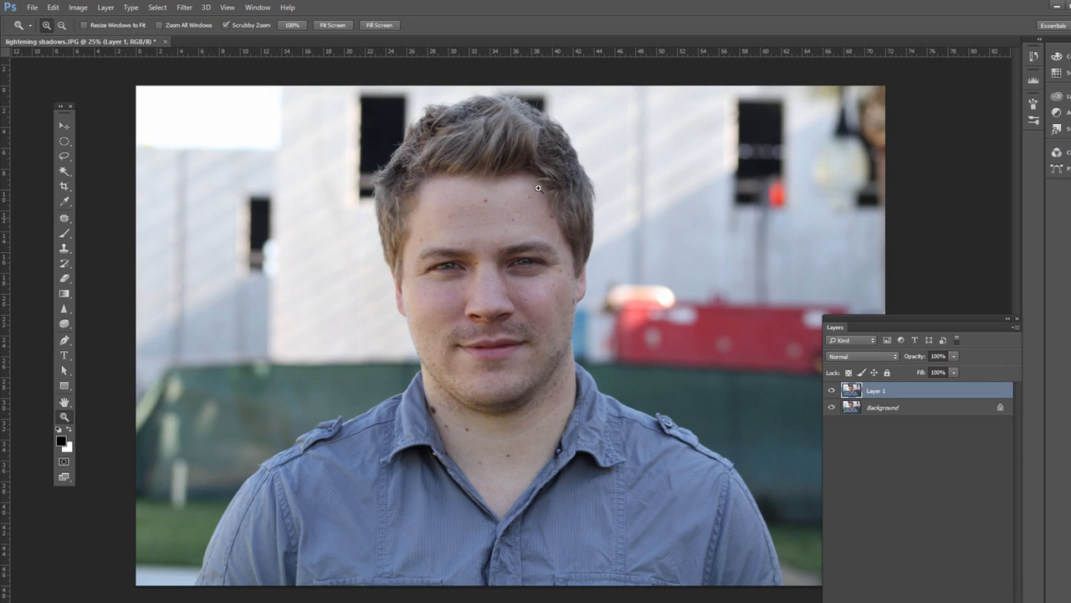
pyautogui.moveTo(488, 200); pyautogui.dragTo(511, 231)
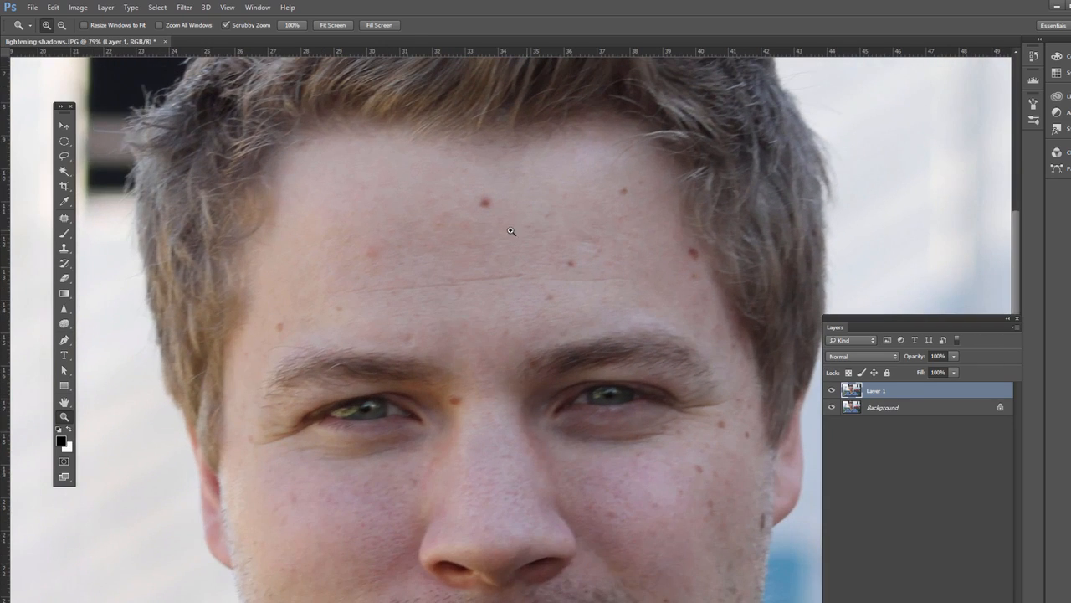
pyautogui.click(64, 218)
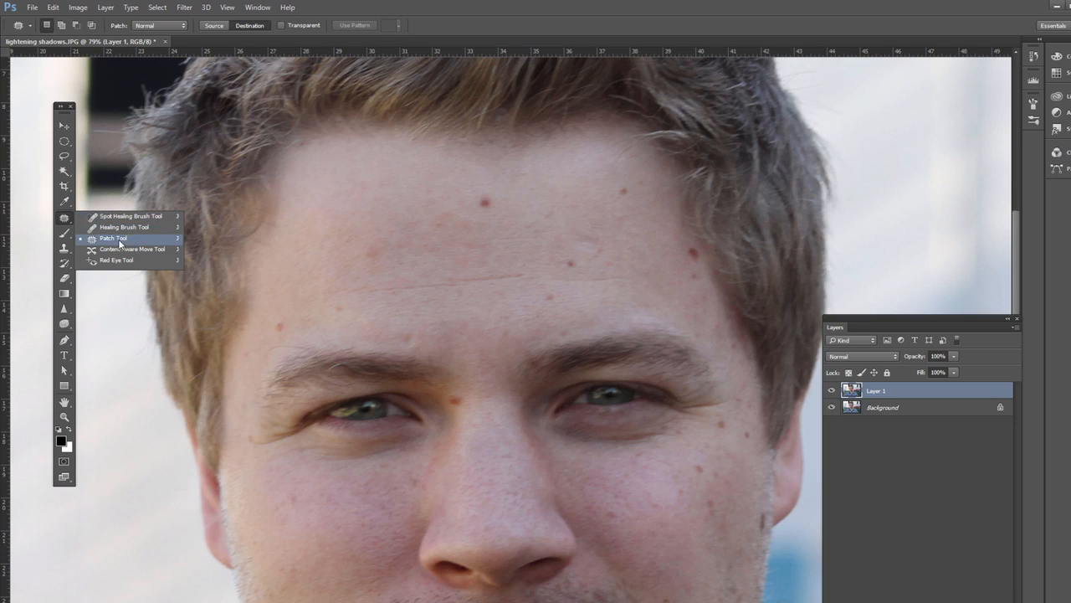
pyautogui.click(118, 238)
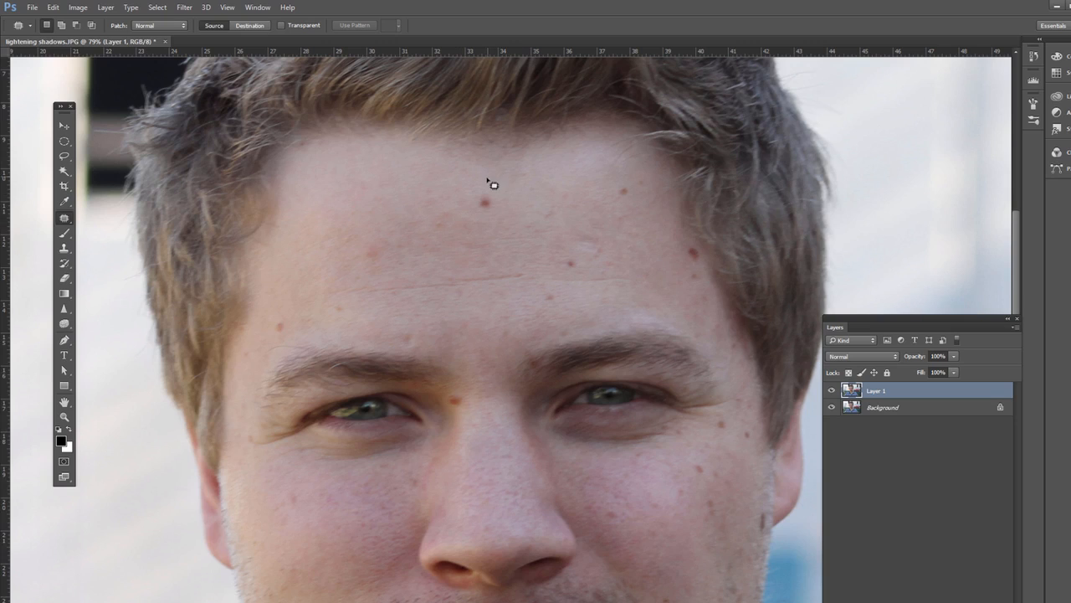
pyautogui.moveTo(488, 187)
pyautogui.mouseDown()
pyautogui.moveTo(459, 189)
pyautogui.moveTo(465, 219)
pyautogui.moveTo(494, 219)
pyautogui.moveTo(496, 193)
pyautogui.moveTo(425, 216)
pyautogui.mouseUp()
pyautogui.click(492, 229)
pyautogui.hotkey('ctrl', 'z')
pyautogui.hotkey('ctrl', 'alt', 'z')
# Step: Cover the central forehead mole by patching clean nearby skin over it in Destination mode, and deselect
pyautogui.click(236, 30)
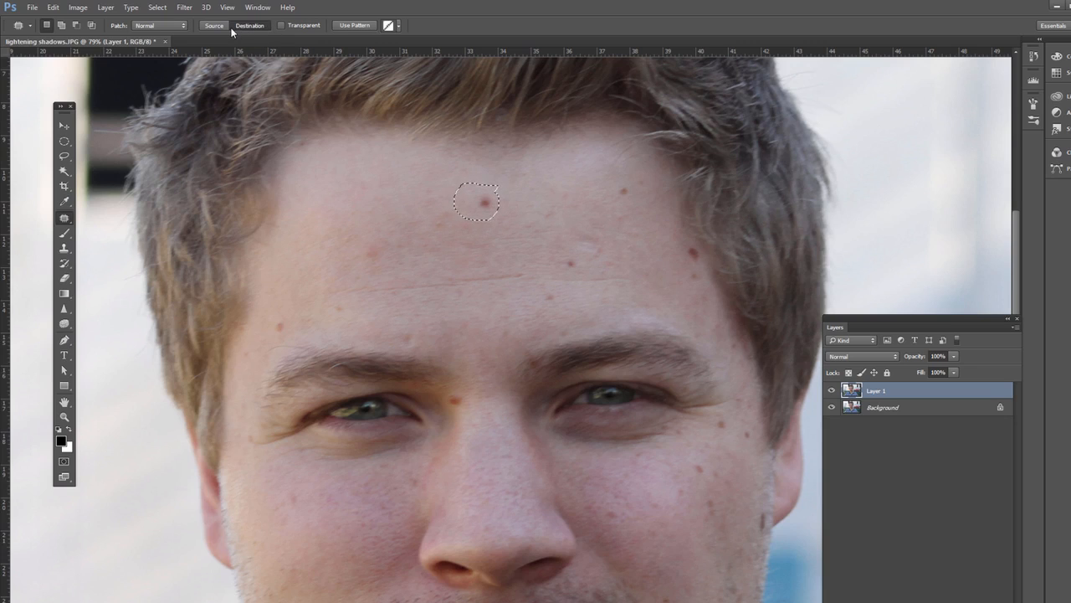
pyautogui.click(553, 198)
pyautogui.moveTo(403, 178)
pyautogui.mouseDown()
pyautogui.moveTo(375, 194)
pyautogui.moveTo(383, 202)
pyautogui.moveTo(405, 205)
pyautogui.moveTo(401, 176)
pyautogui.moveTo(396, 197)
pyautogui.moveTo(491, 211)
pyautogui.mouseUp()
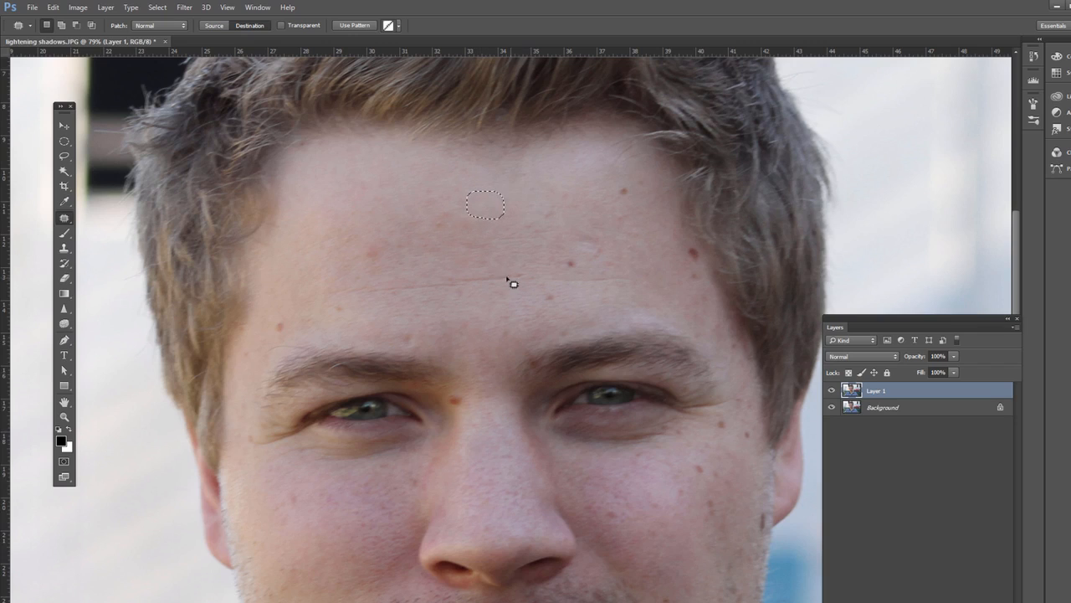
pyautogui.click(519, 221)
# Step: Set the Patch Tool to Source mode and outline the small mole high on the forehead's right side
pyautogui.click(219, 30)
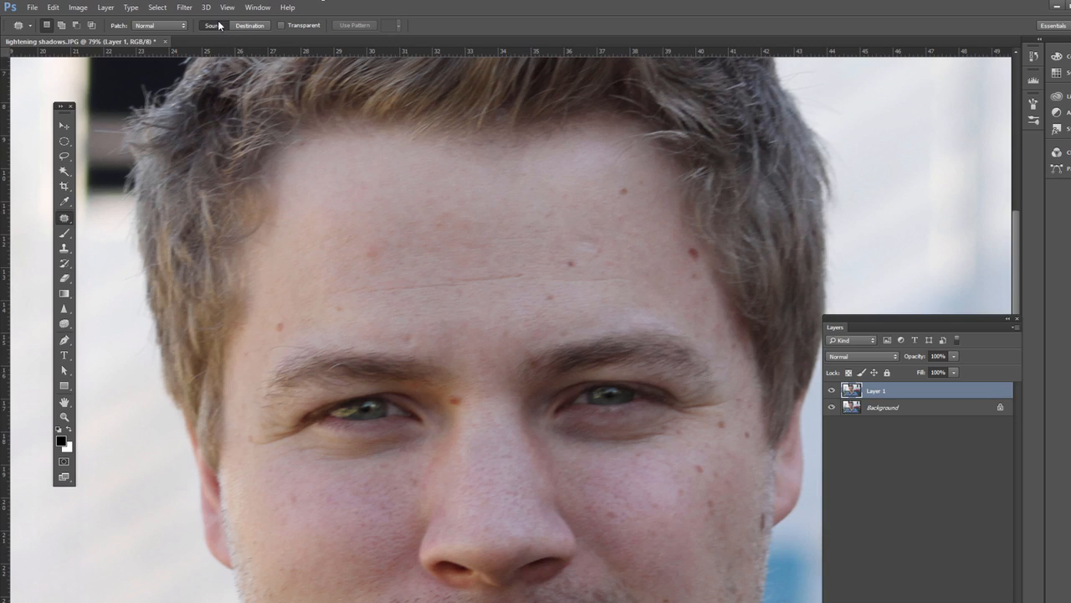
pyautogui.click(68, 217)
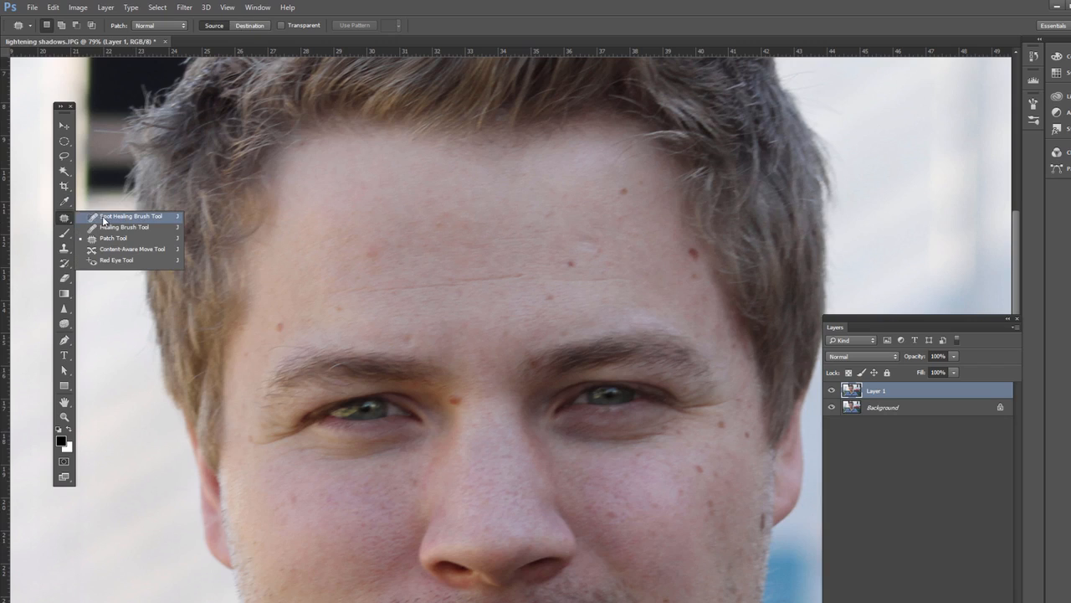
pyautogui.click(114, 238)
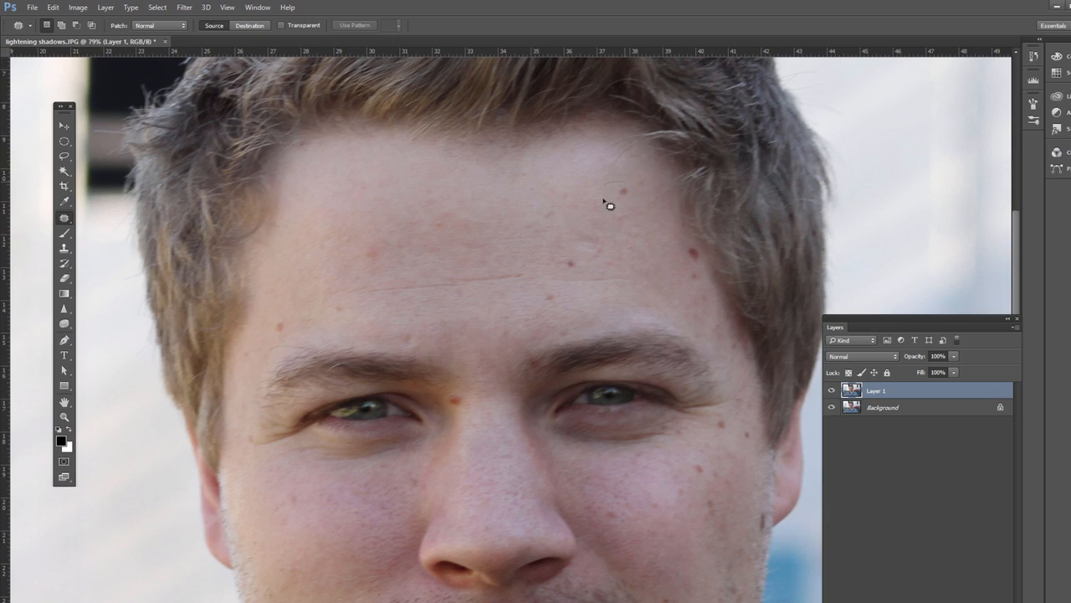
pyautogui.moveTo(608, 205)
pyautogui.mouseDown()
pyautogui.moveTo(639, 208)
pyautogui.moveTo(631, 184)
pyautogui.moveTo(602, 198)
pyautogui.mouseUp()
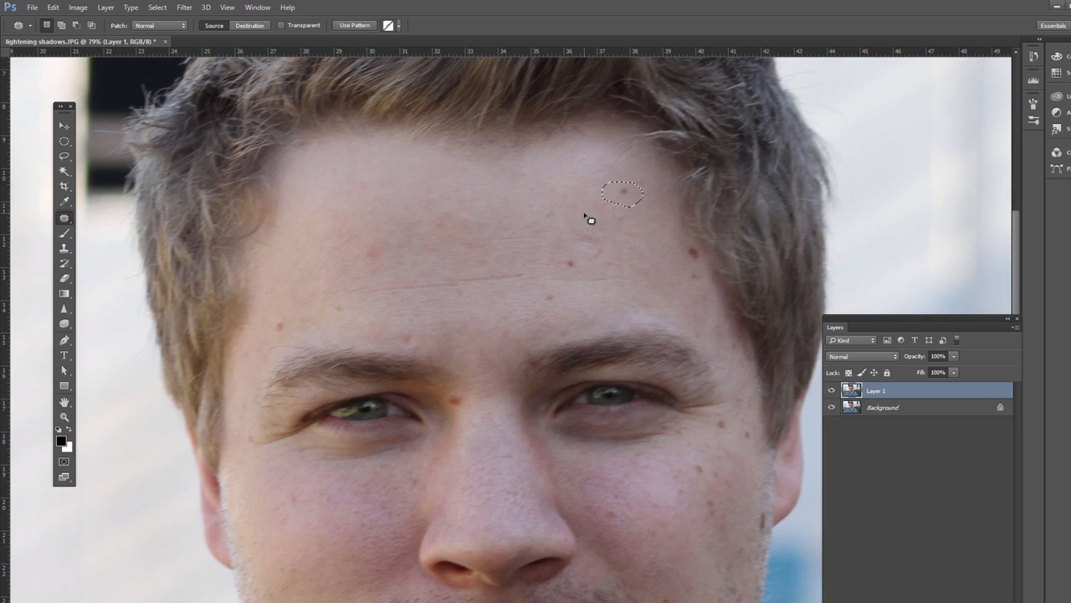
# Step: Feather the selection around the mole by 4 pixels
pyautogui.click(157, 10)
pyautogui.moveTo(221, 159)
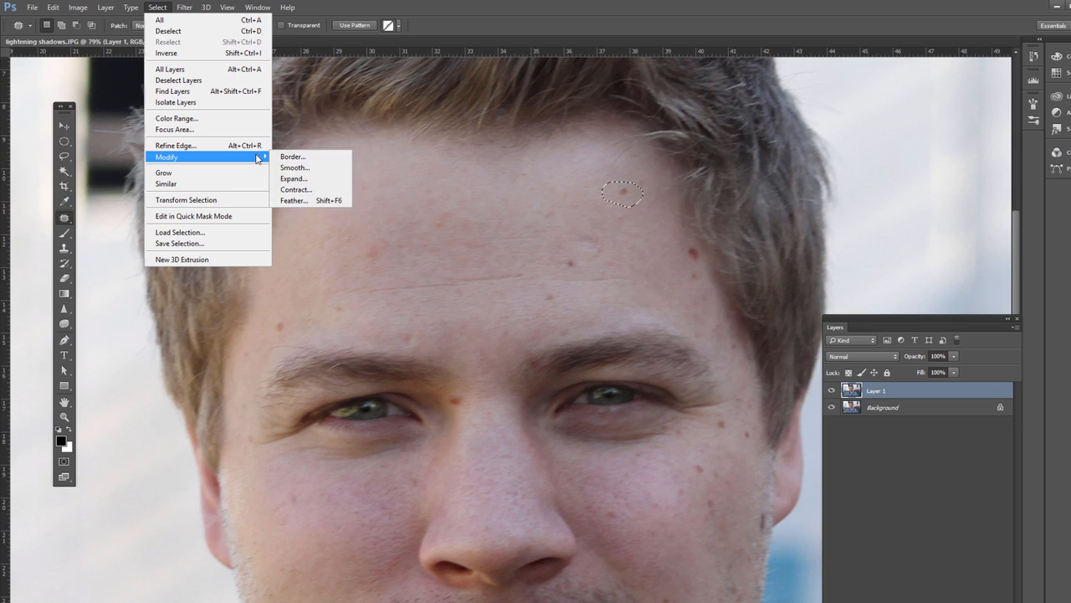
pyautogui.click(293, 202)
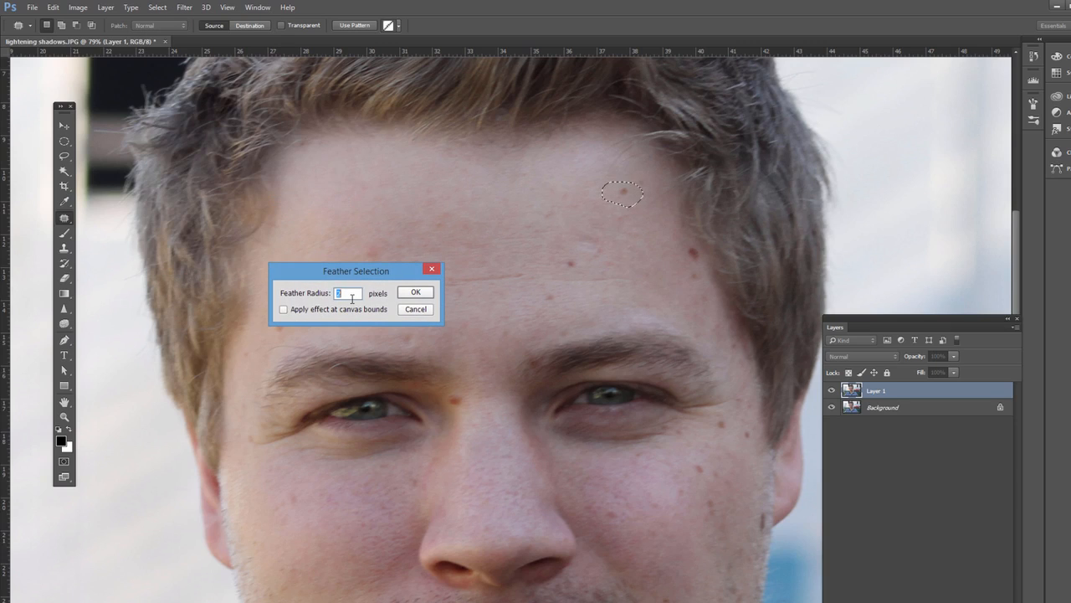
pyautogui.write('4')
pyautogui.click(414, 294)
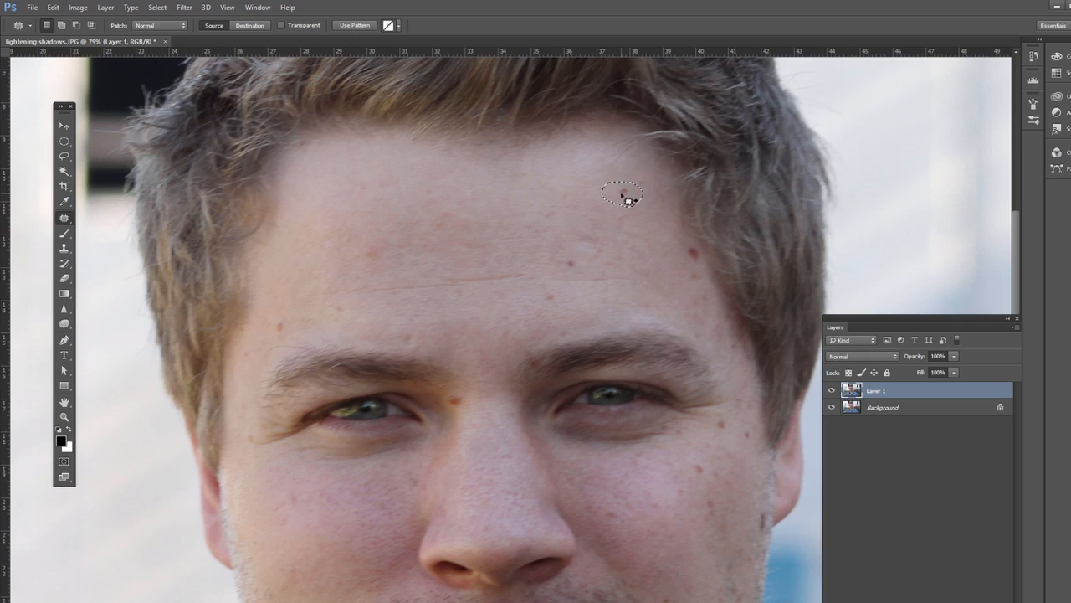
# Step: Patch the outlined mole with the clean skin just to its left and clear the selection
pyautogui.moveTo(592, 193); pyautogui.dragTo(555, 183)
pyautogui.click(64, 142)
pyautogui.click(595, 181)
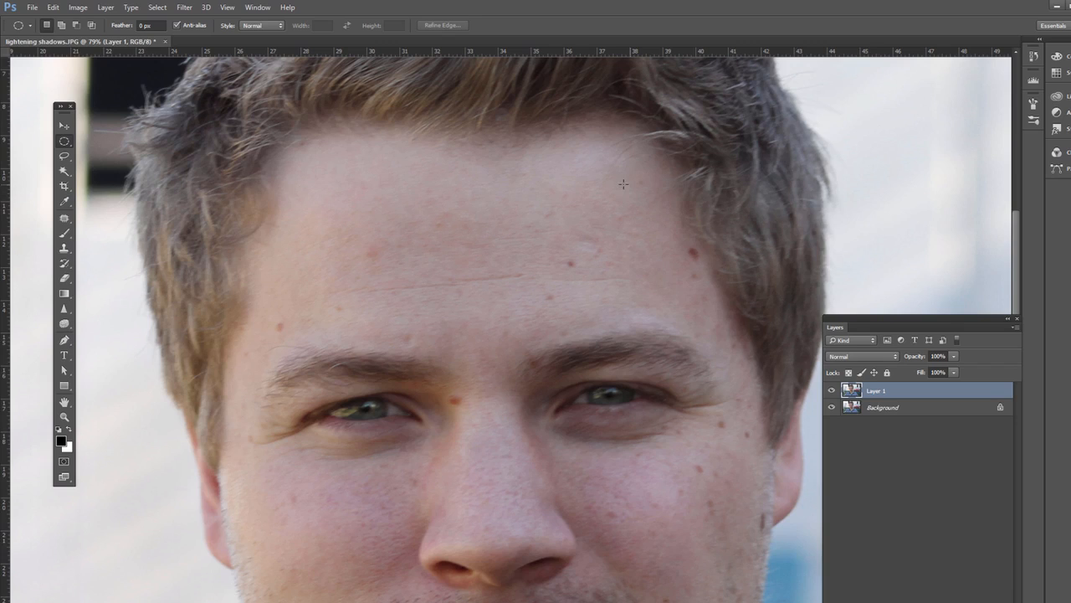
# Step: Switch to the Clone Stamp Tool and sample clean skin on the forehead's left side
pyautogui.click(65, 220)
pyautogui.rightClick(64, 221)
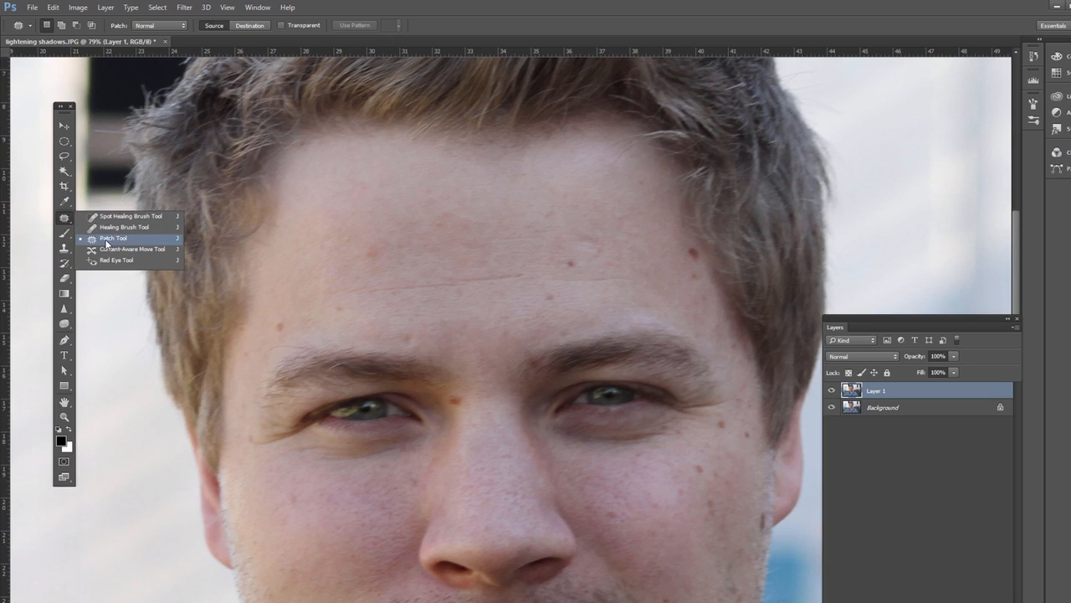
pyautogui.click(108, 244)
pyautogui.moveTo(64, 247); pyautogui.dragTo(92, 251)
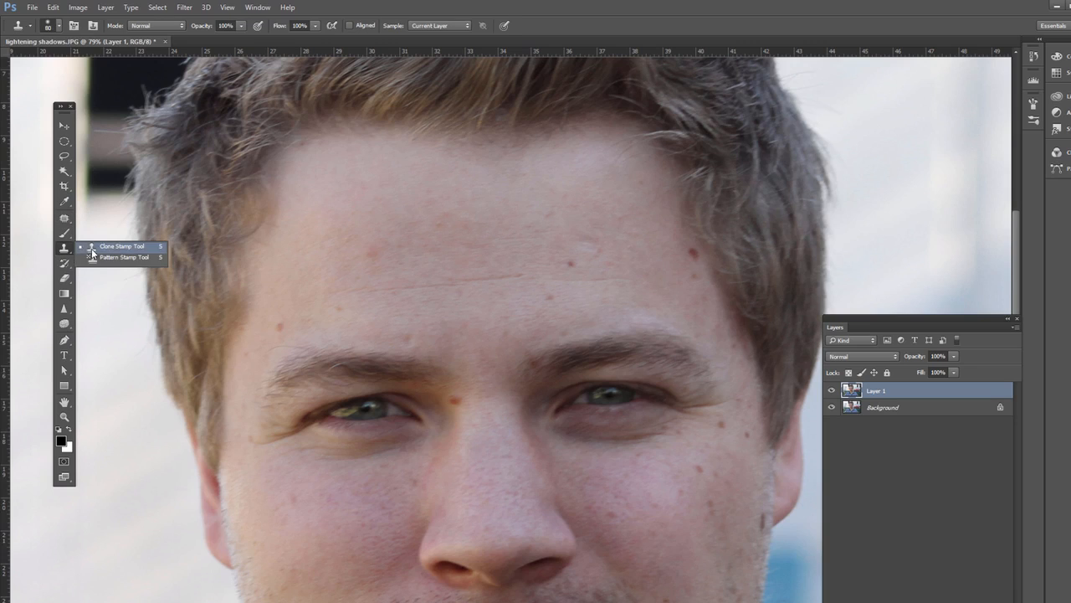
pyautogui.click(93, 251)
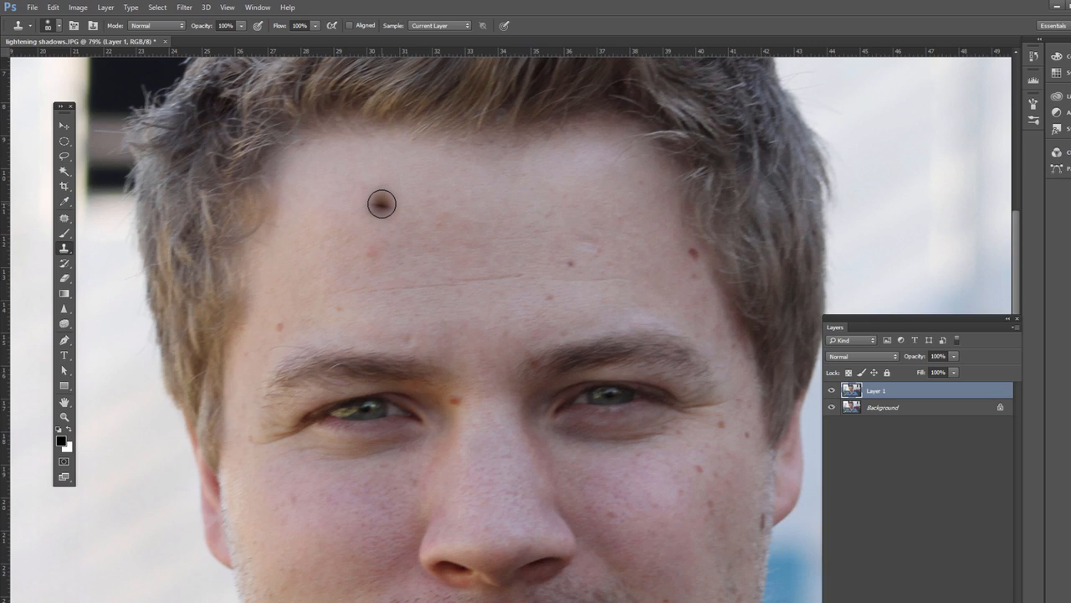
pyautogui.keyDown('alt'); pyautogui.click(361, 198); pyautogui.keyUp('alt')
pyautogui.click(64, 217)
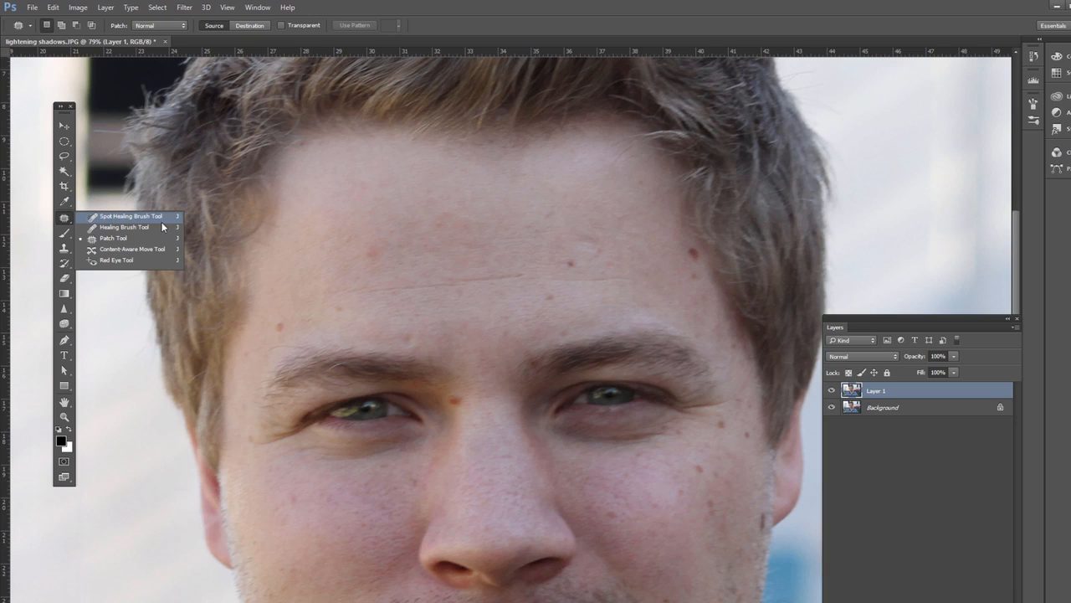
pyautogui.click(64, 248)
pyautogui.click(64, 247)
pyautogui.click(124, 247)
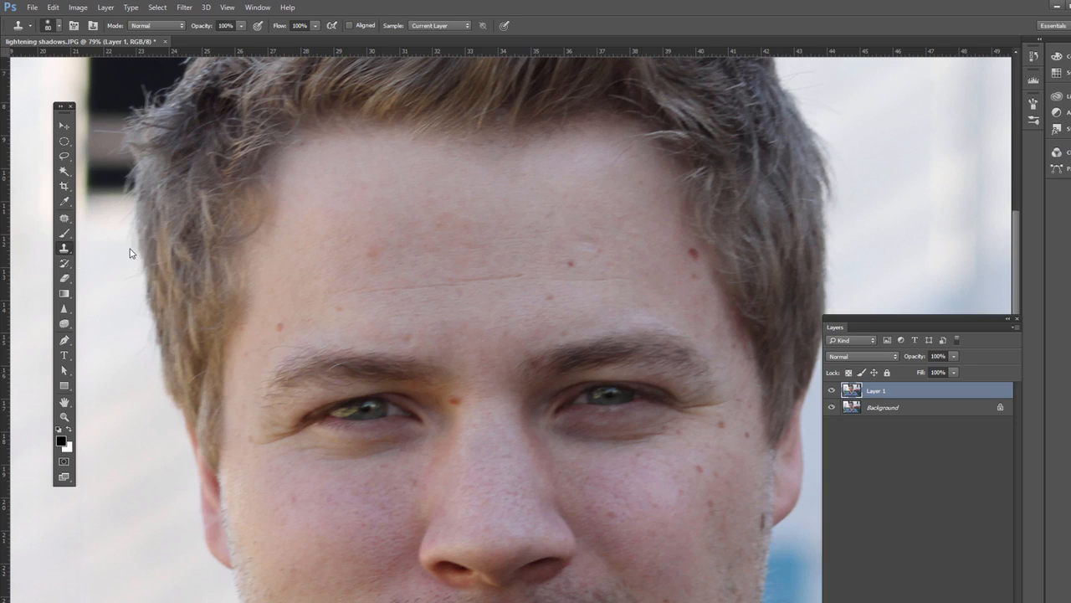
pyautogui.hotkey('ctrl', 'z')
pyautogui.click(64, 248)
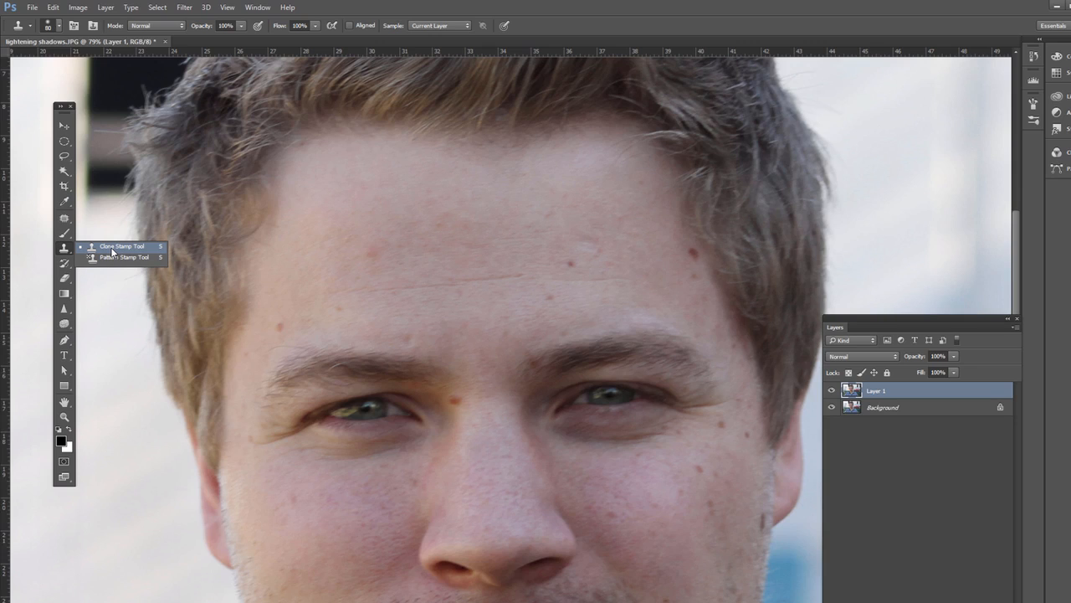
pyautogui.click(112, 250)
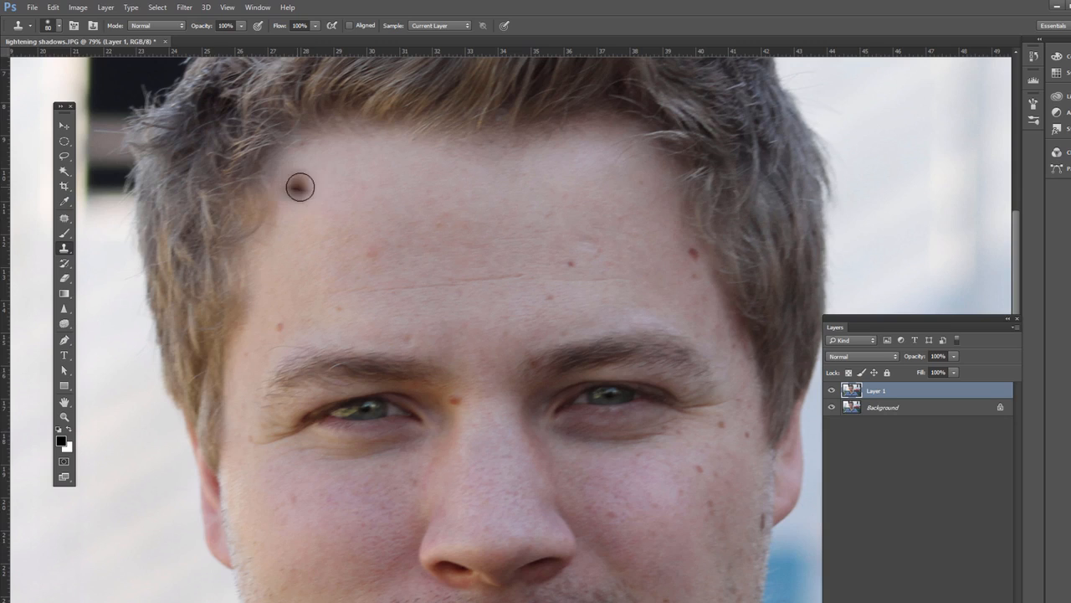
# Step: Switch to the Healing Brush Tool and sample clean skin on the forehead's left side
pyautogui.click(65, 217)
pyautogui.click(124, 227)
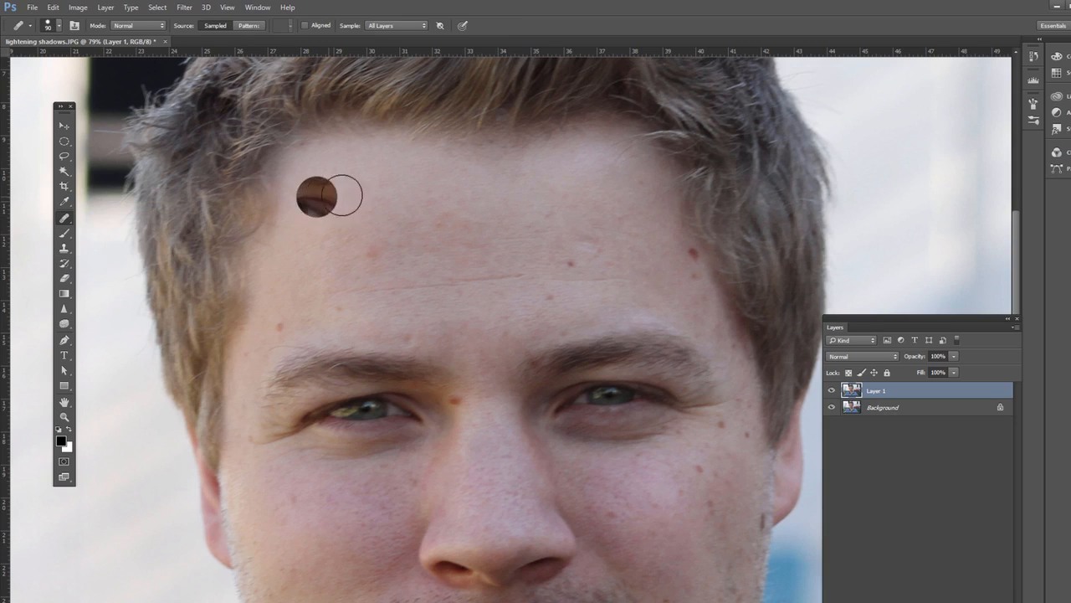
pyautogui.keyDown('alt'); pyautogui.click(352, 197); pyautogui.keyUp('alt')
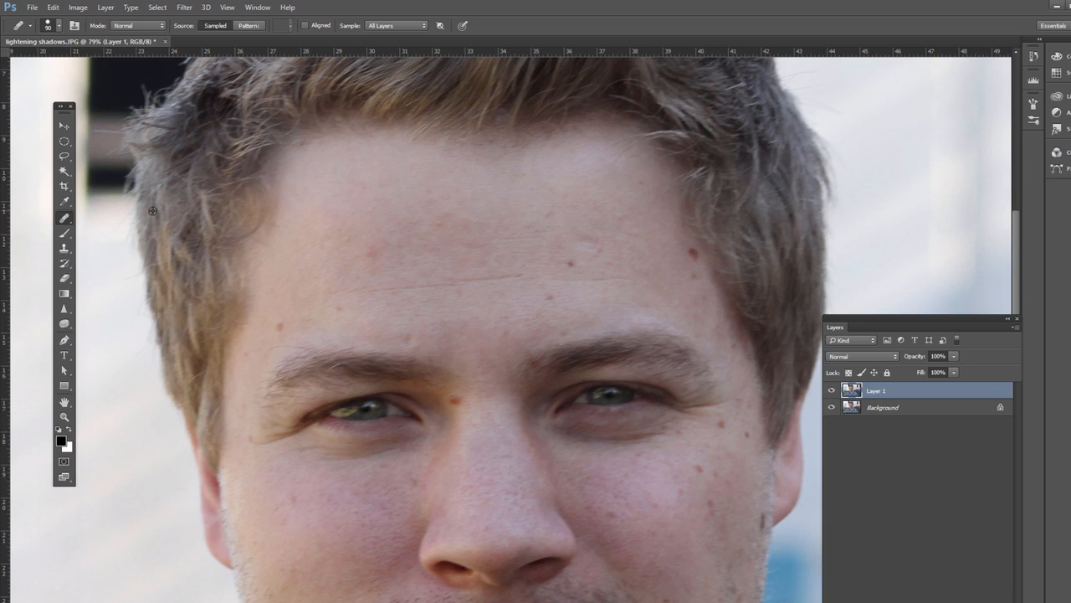
# Step: Clone skin sampled from the forehead's upper right over the dark mole beside the right hairline
pyautogui.click(64, 248)
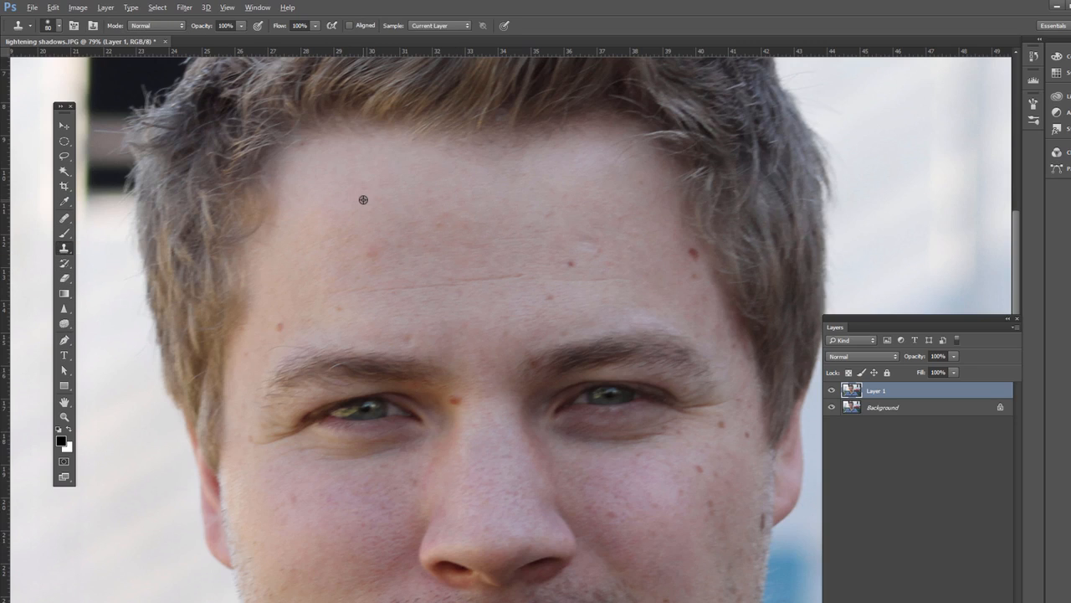
pyautogui.keyDown('alt'); pyautogui.click(604, 204); pyautogui.keyUp('alt')
pyautogui.click(692, 252)
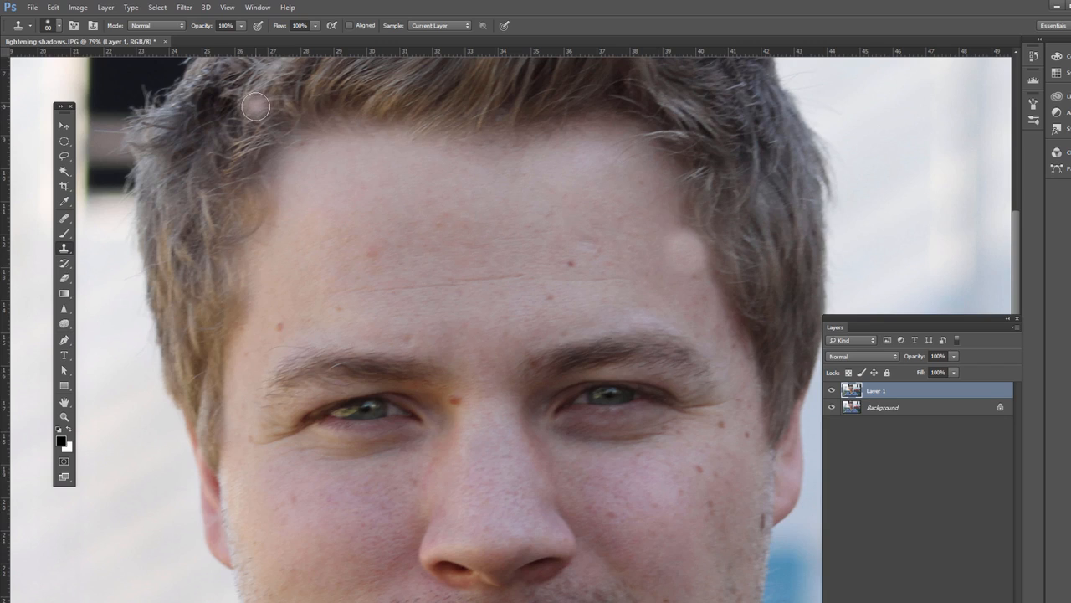
# Step: Show the Clone Source settings and disable Show Overlay
pyautogui.click(258, 7)
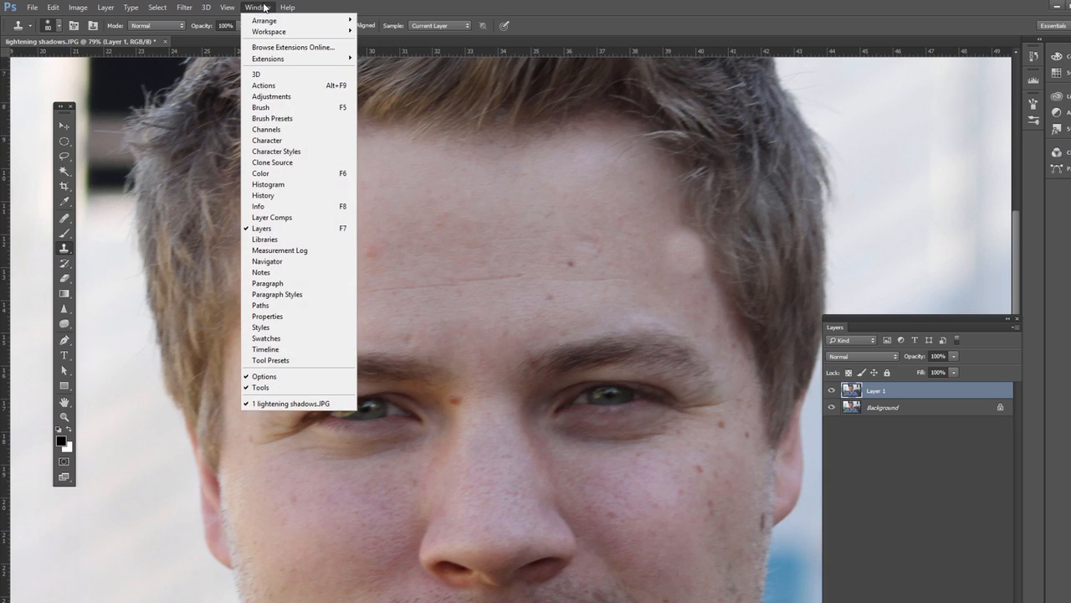
pyautogui.click(276, 162)
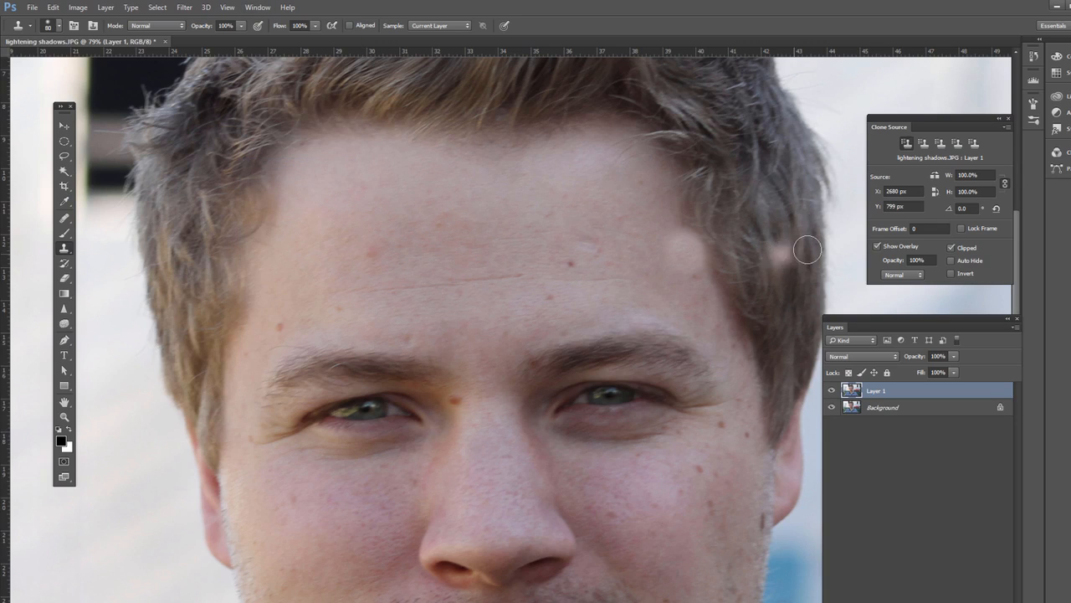
pyautogui.click(877, 245)
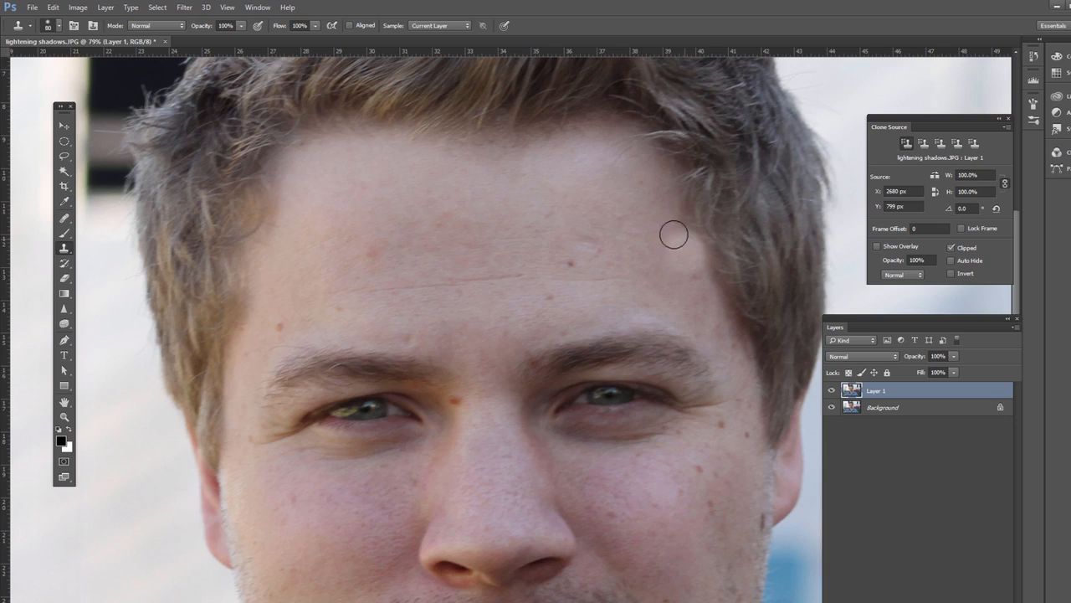
# Step: Undo the clone over the mole beside the right hairline and try cloning it out again from another skin sample
pyautogui.hotkey('ctrl', 'z')
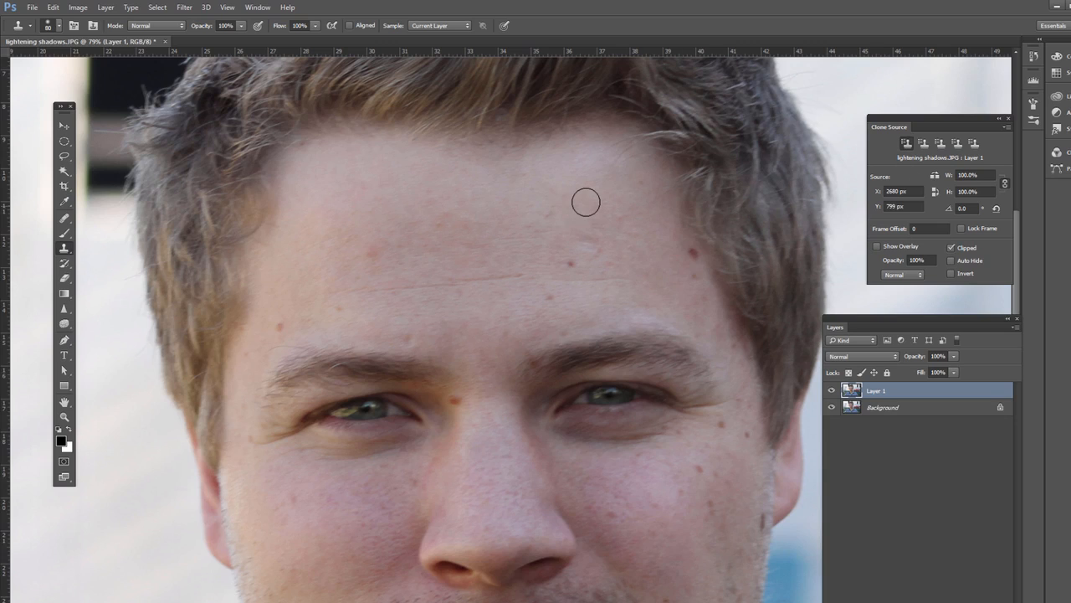
pyautogui.click(691, 254)
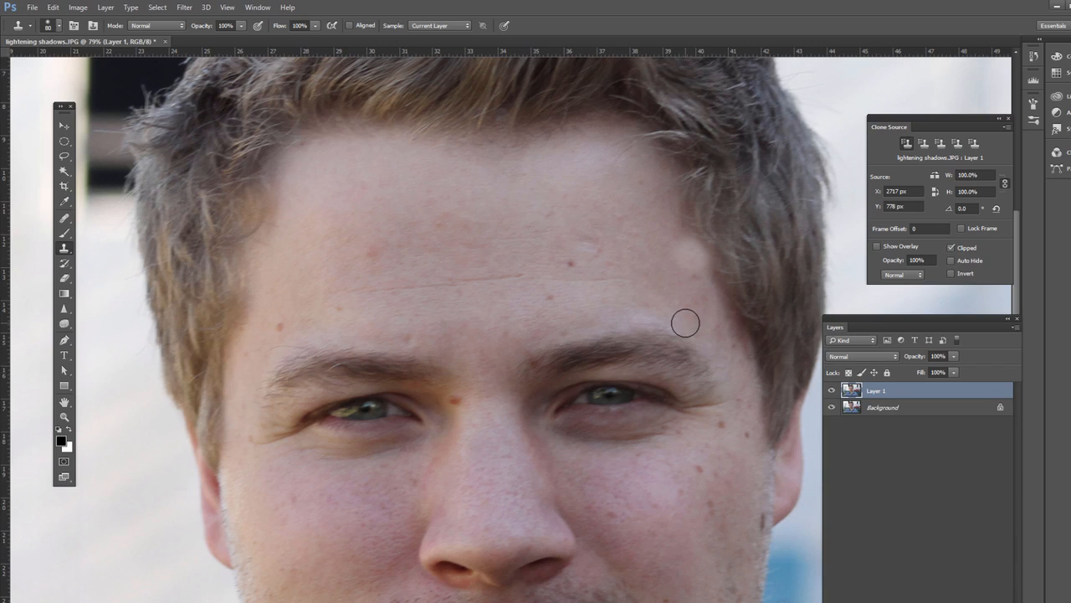
pyautogui.hotkey('ctrl', 'z')
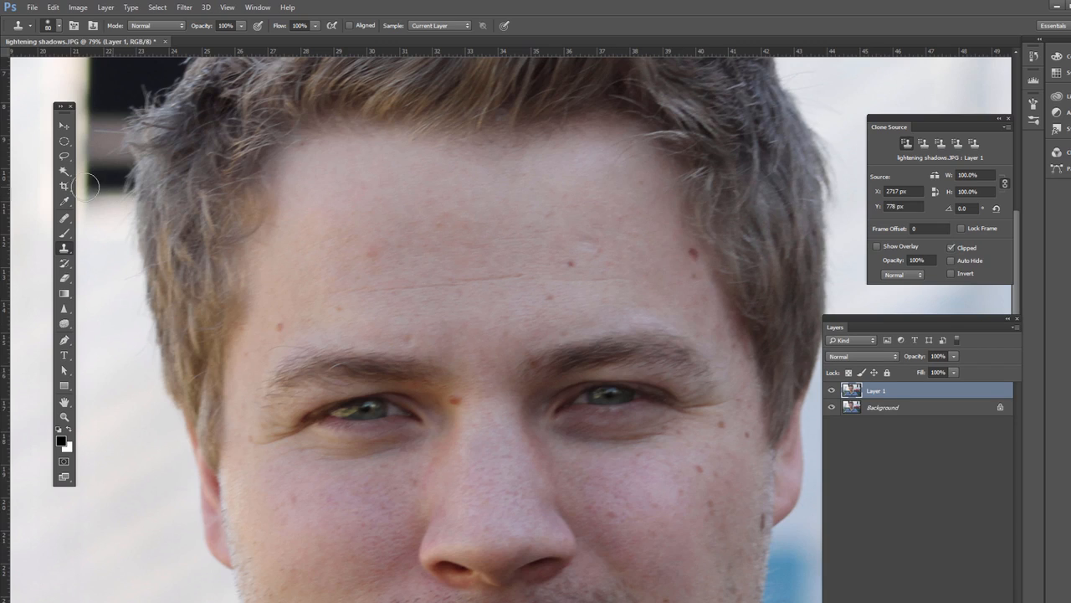
pyautogui.click(67, 218)
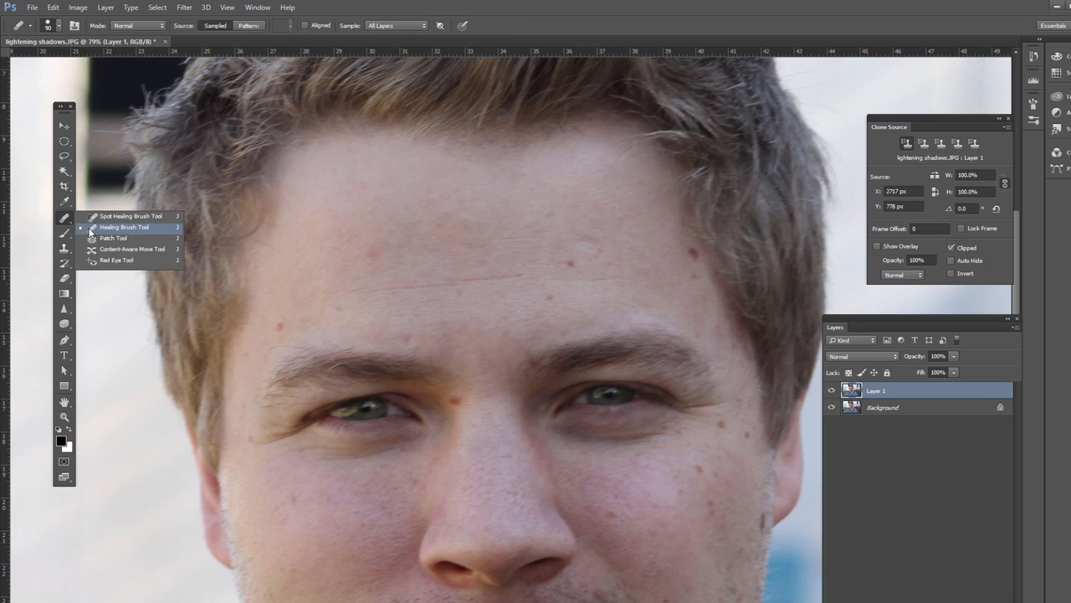
pyautogui.click(65, 248)
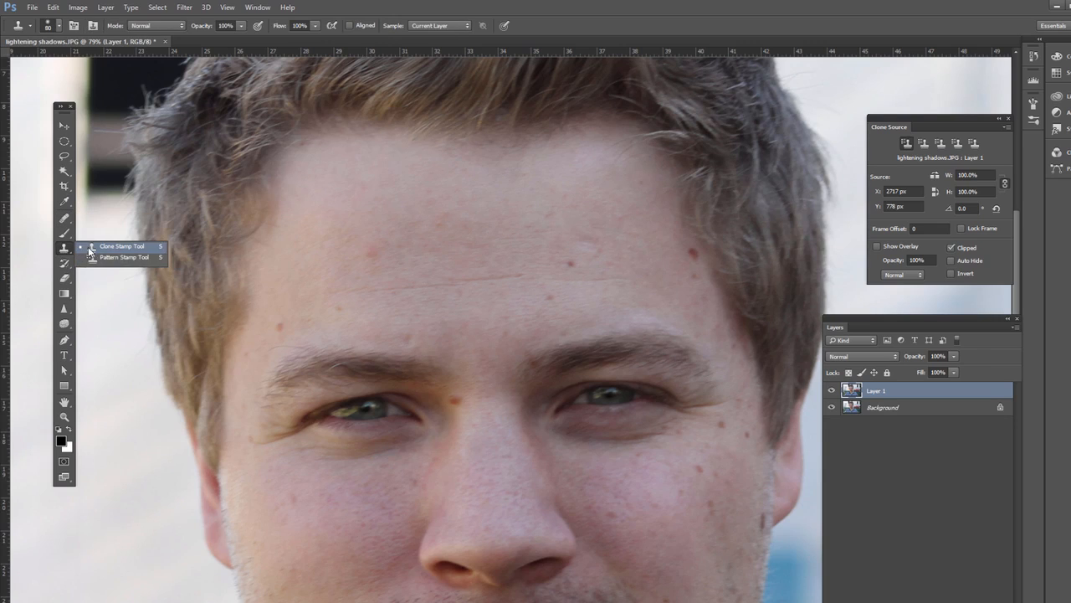
# Step: Switch to the Healing Brush Tool and store a sample of the upper middle forehead in the second clone source
pyautogui.click(90, 248)
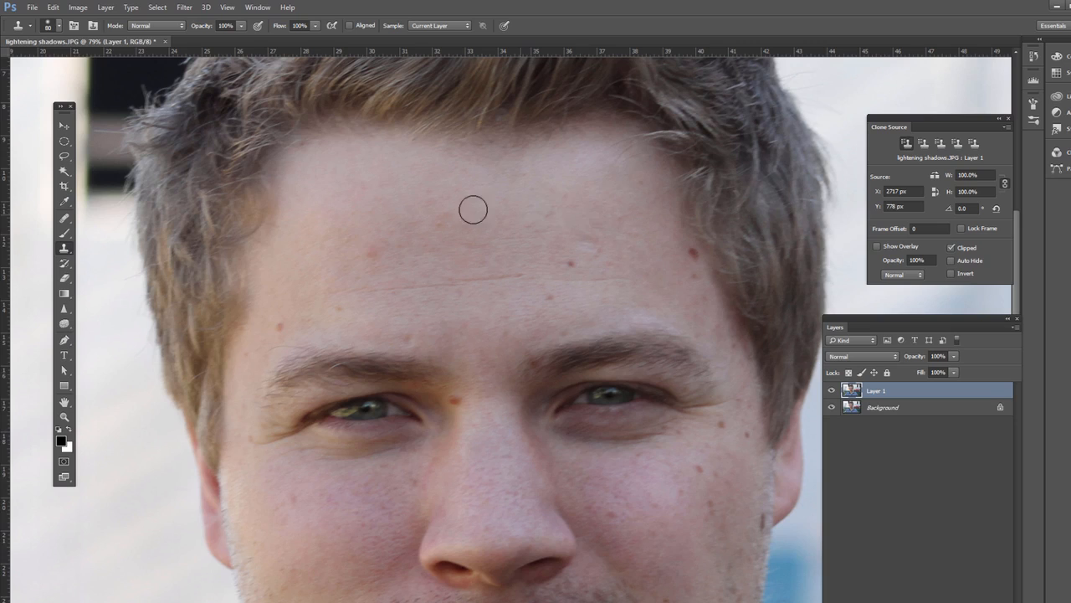
pyautogui.click(66, 221)
pyautogui.click(111, 228)
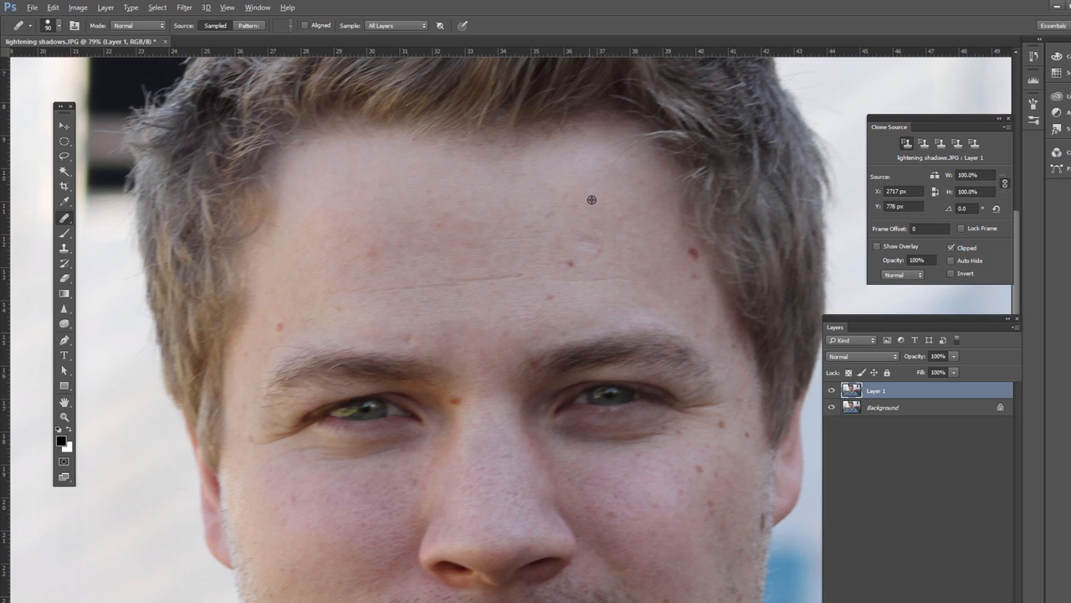
pyautogui.click(922, 143)
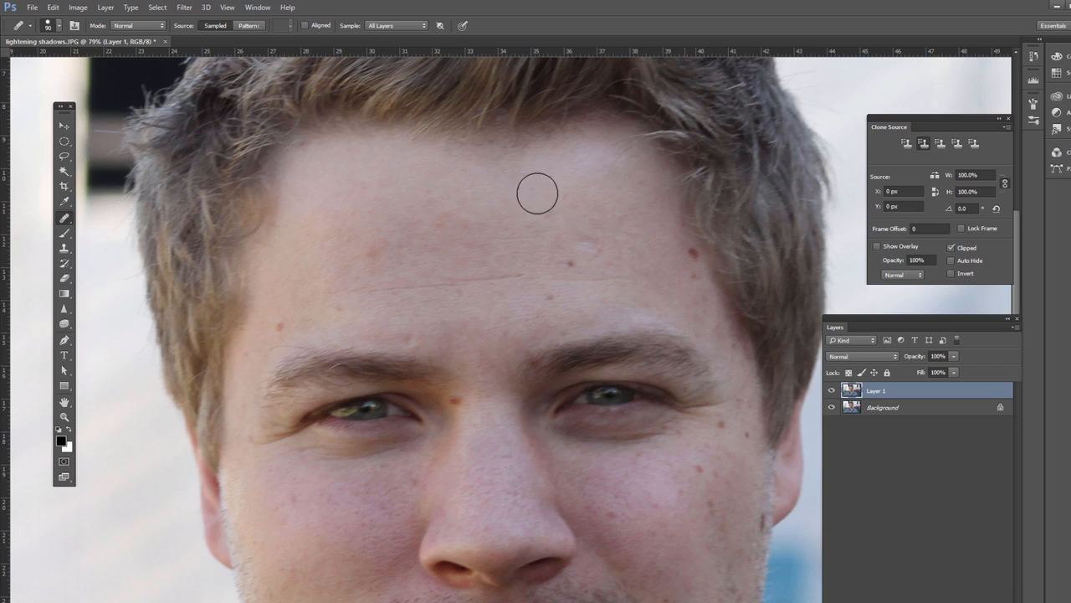
pyautogui.keyDown('alt'); pyautogui.click(445, 184); pyautogui.keyUp('alt')
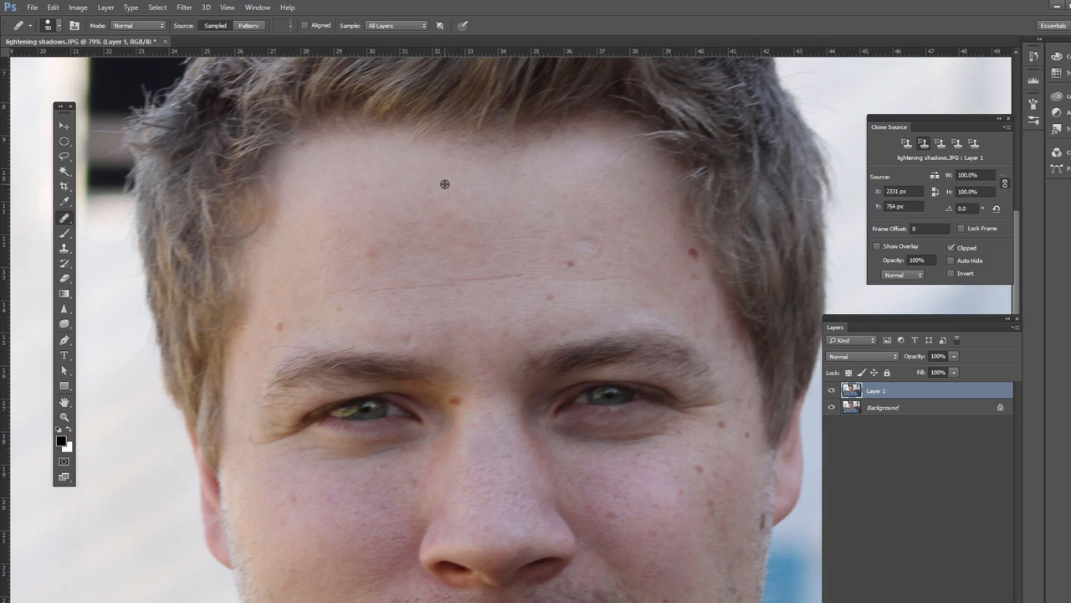
# Step: Check the first, second and third clone sources and make the first one active again
pyautogui.click(906, 144)
pyautogui.click(1009, 130)
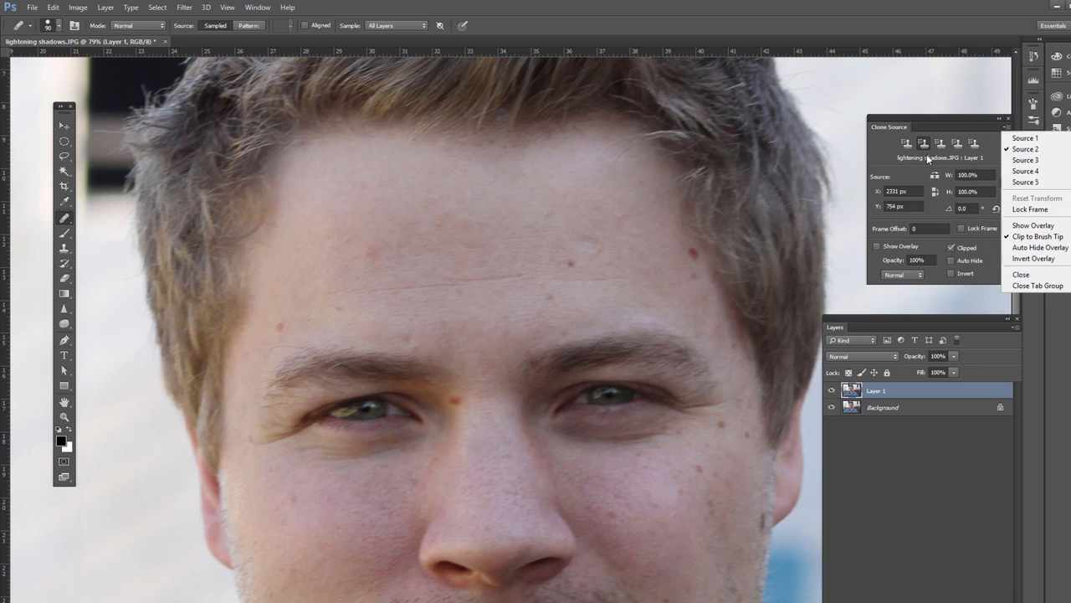
pyautogui.click(892, 151)
pyautogui.click(908, 143)
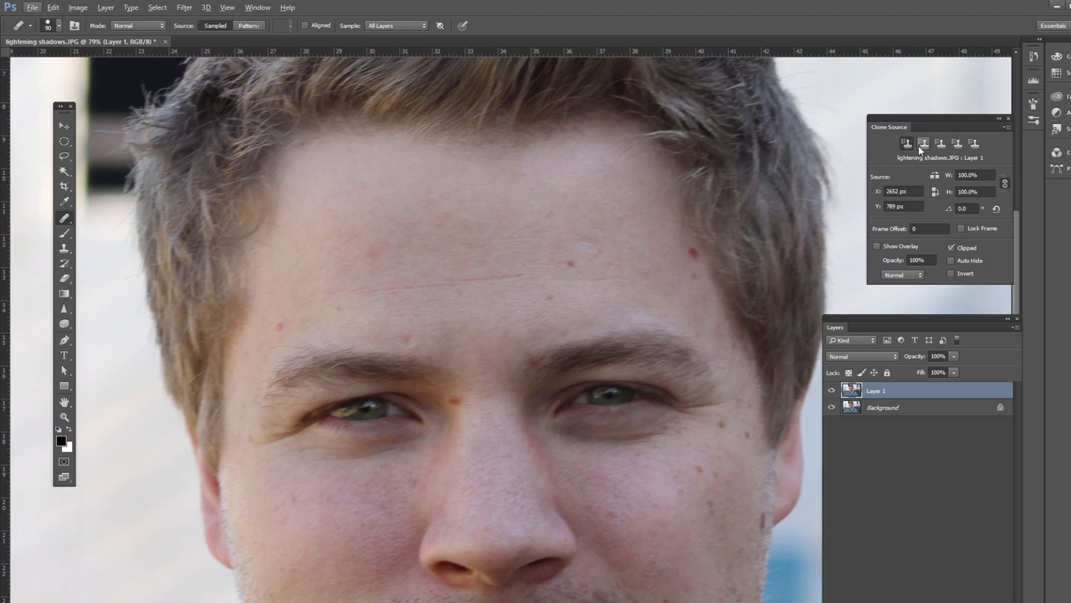
pyautogui.click(940, 143)
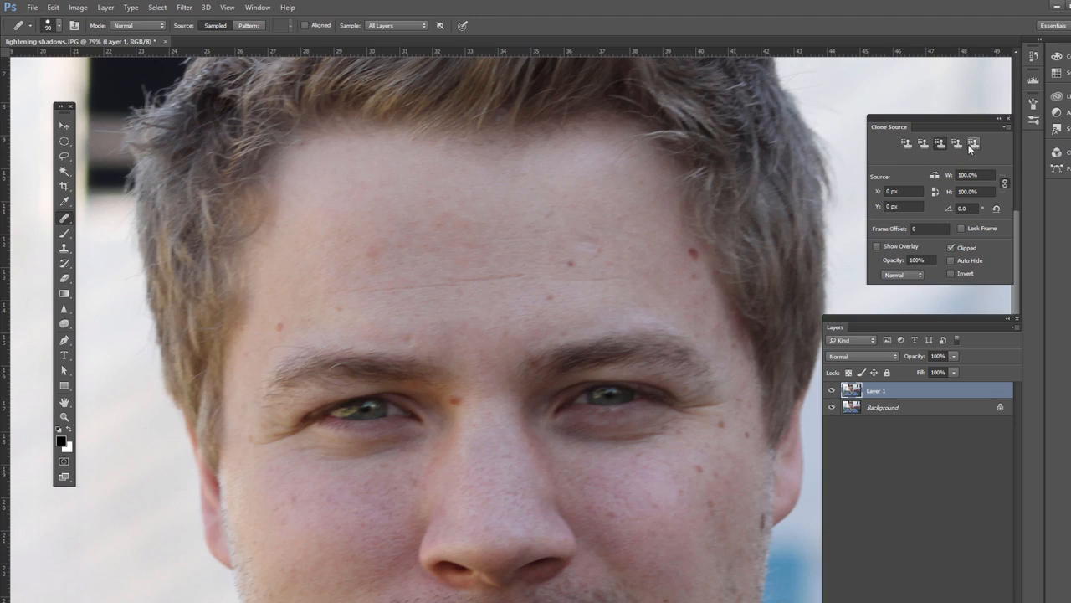
pyautogui.click(907, 144)
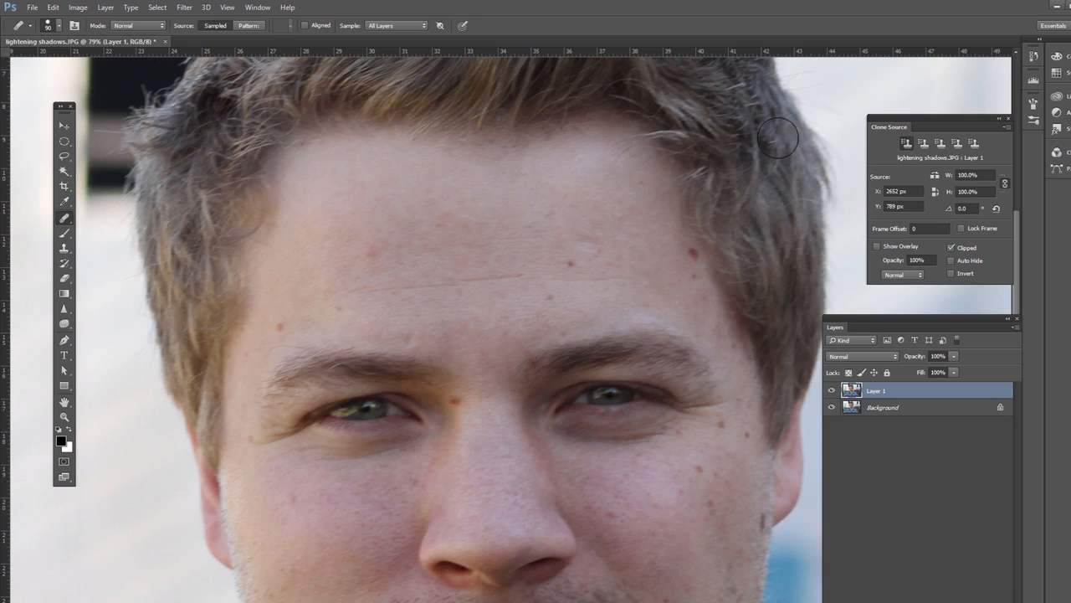
# Step: With the Clone Stamp Tool, sample skin above the eyebrow on the image's left and set the opacity to 39%
pyautogui.click(63, 247)
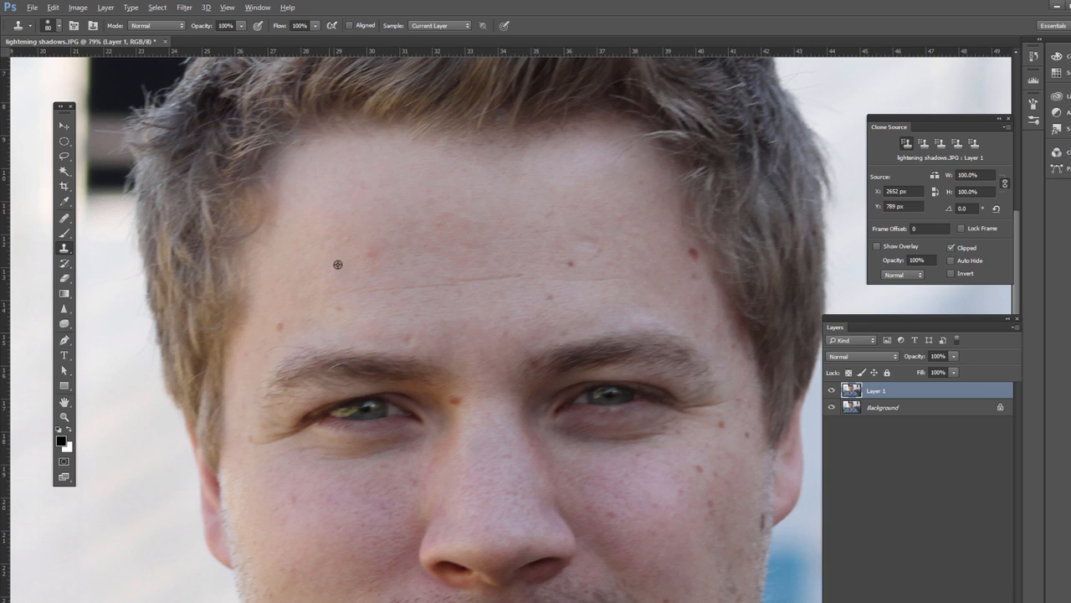
pyautogui.keyDown('alt'); pyautogui.click(370, 317); pyautogui.keyUp('alt')
pyautogui.click(241, 26)
# Step: Set the Clone Stamp to Overlay mode with Current Layer sampling and sample skin from the middle of the forehead
pyautogui.click(162, 28)
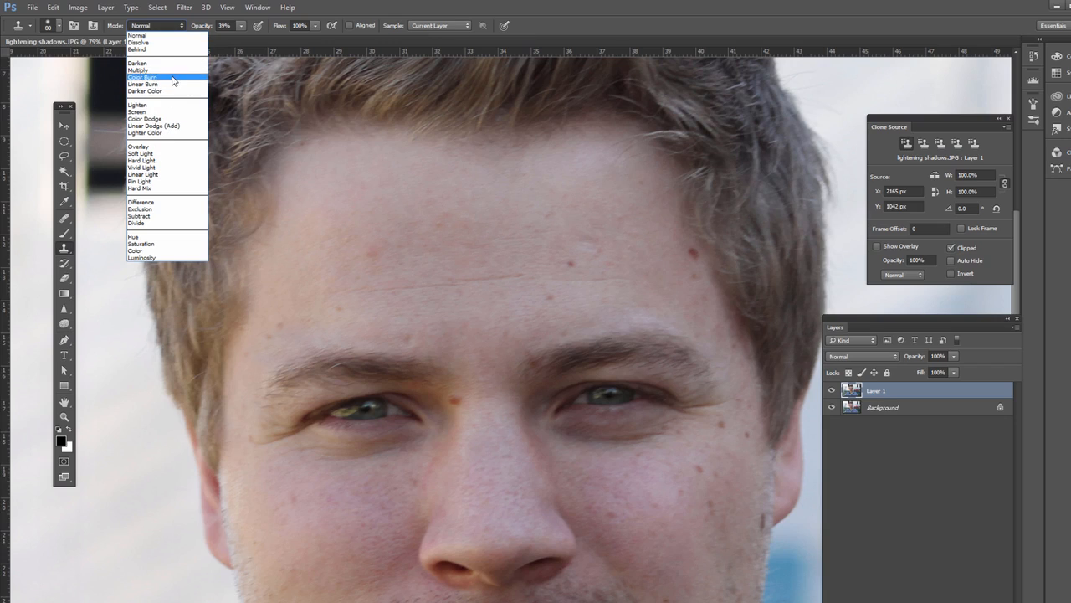
pyautogui.click(140, 147)
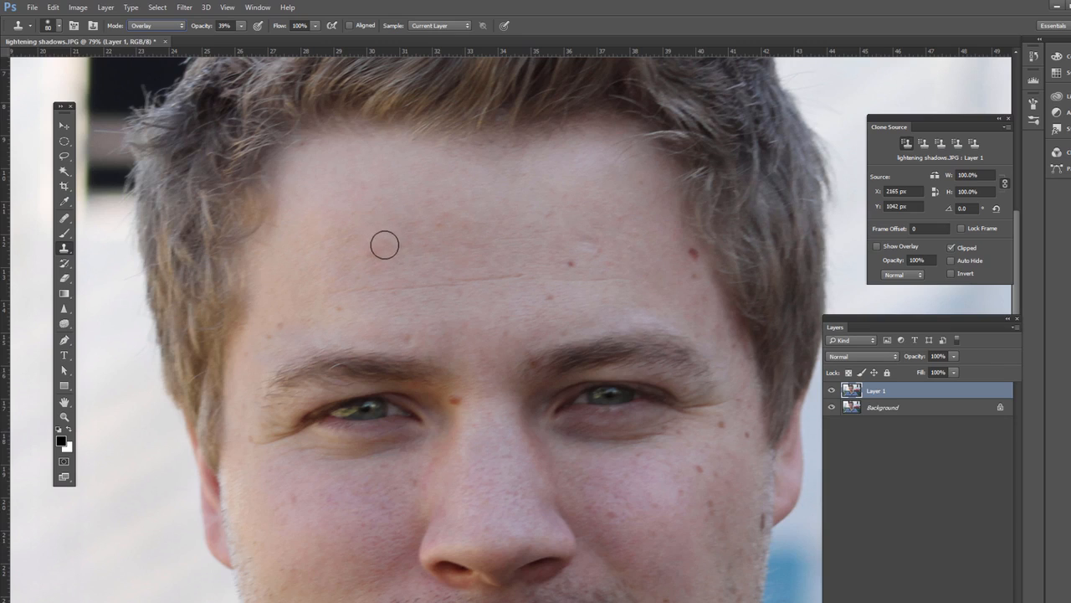
pyautogui.keyDown('alt'); pyautogui.click(492, 233); pyautogui.keyUp('alt')
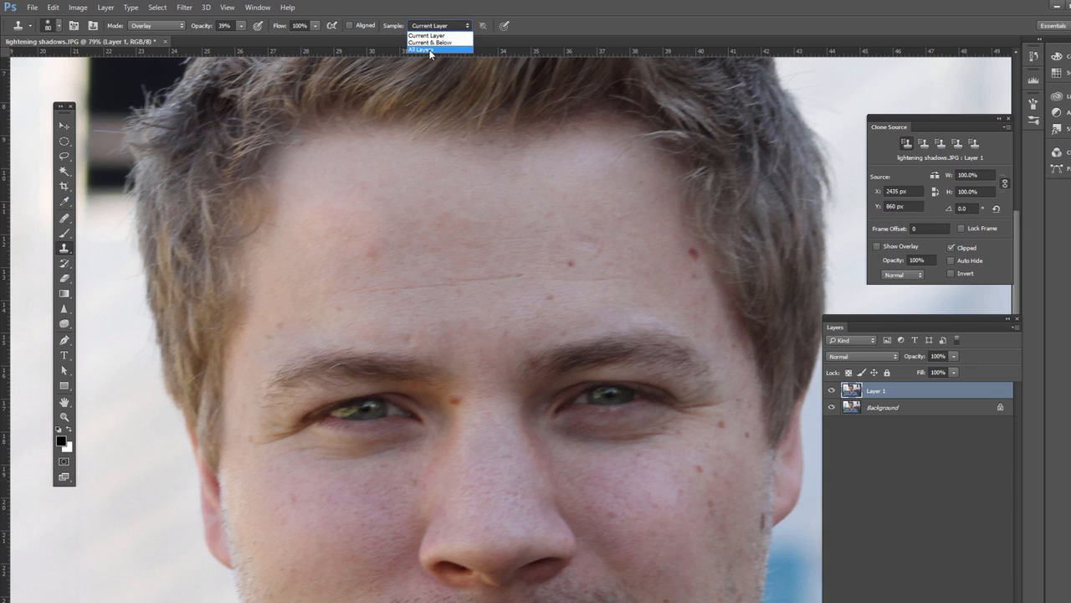
pyautogui.click(445, 35)
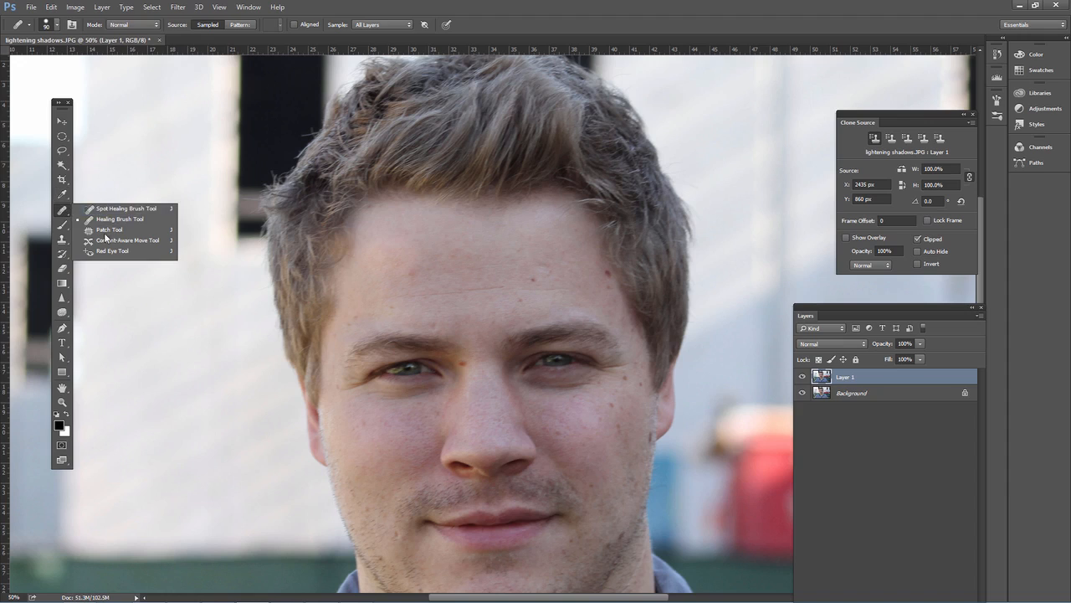
# Step: Use the Patch Tool in Normal mode to replace the mole on the forehead's right half with clean mid-forehead skin
pyautogui.click(110, 243)
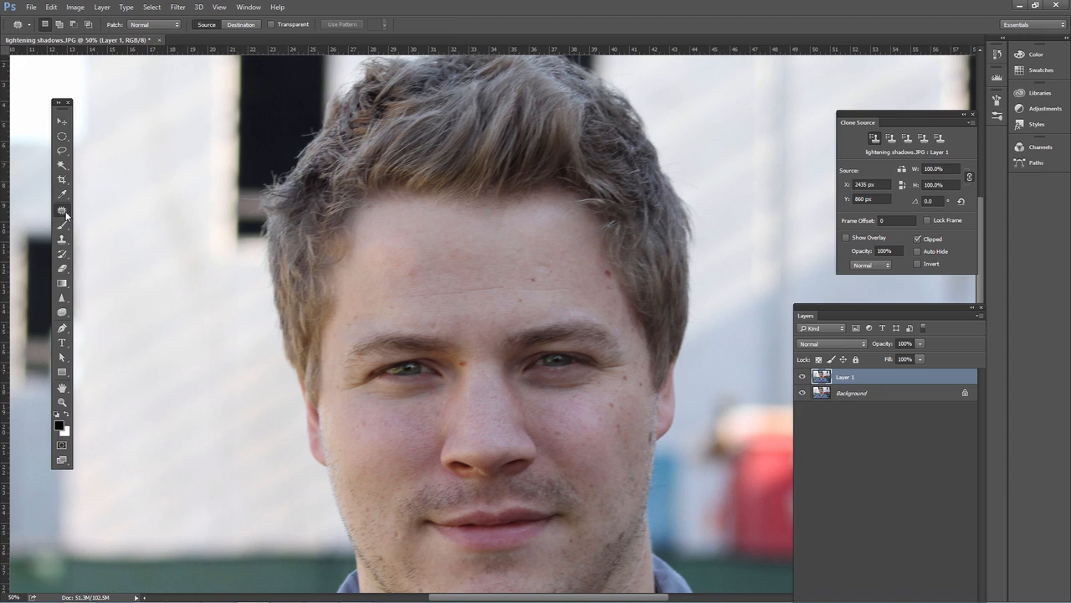
pyautogui.rightClick(65, 215)
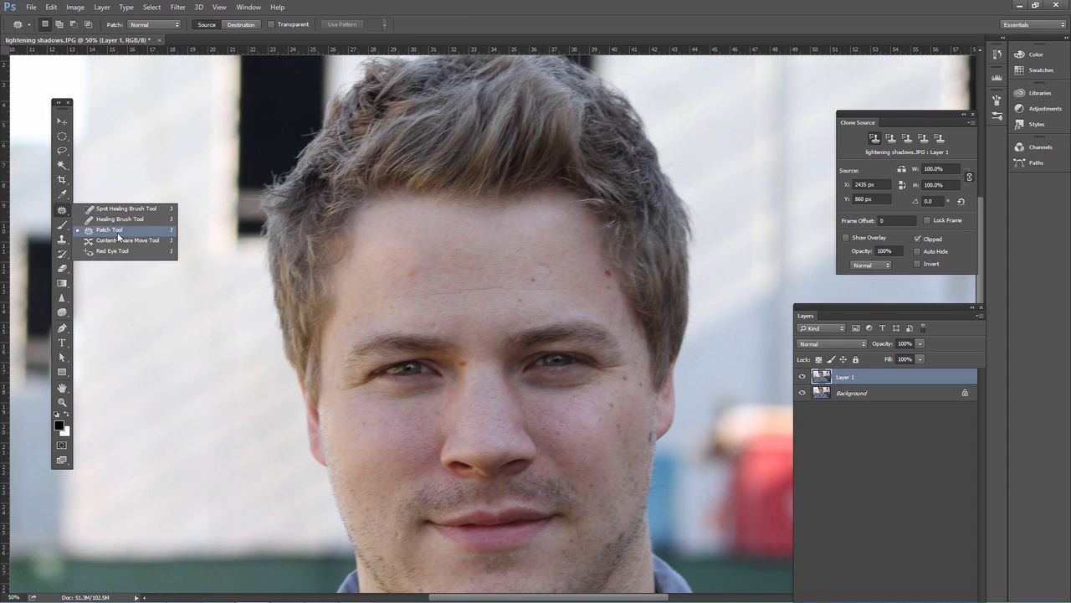
pyautogui.click(123, 232)
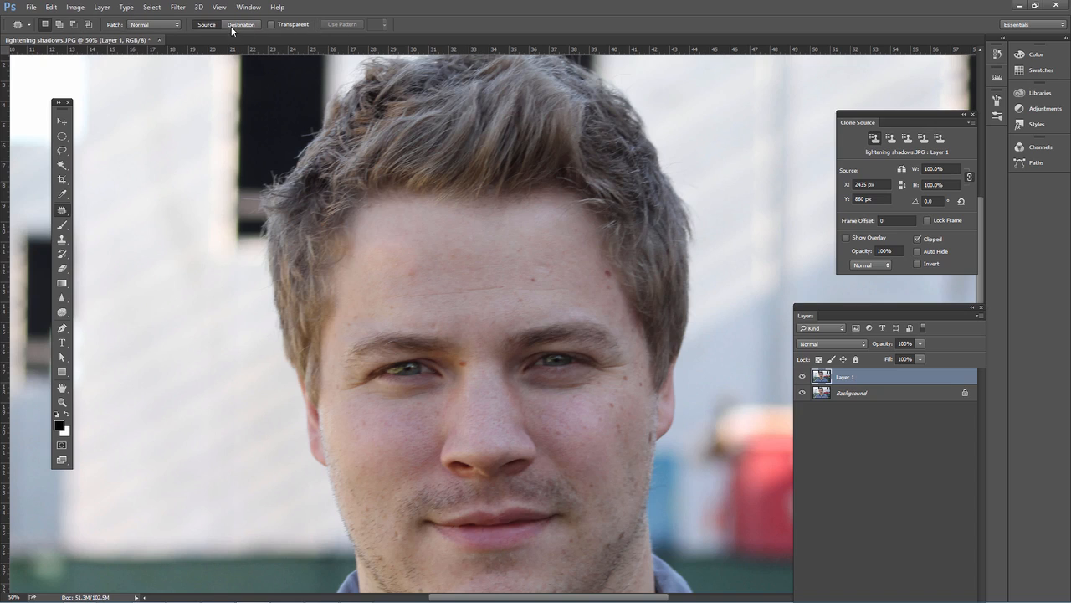
pyautogui.click(171, 25)
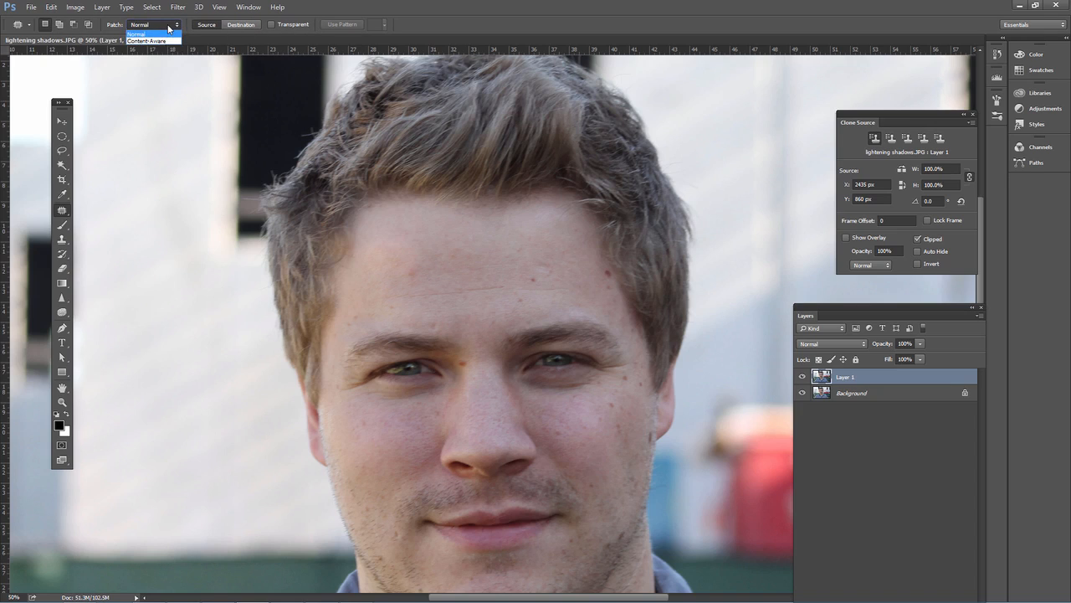
pyautogui.click(170, 31)
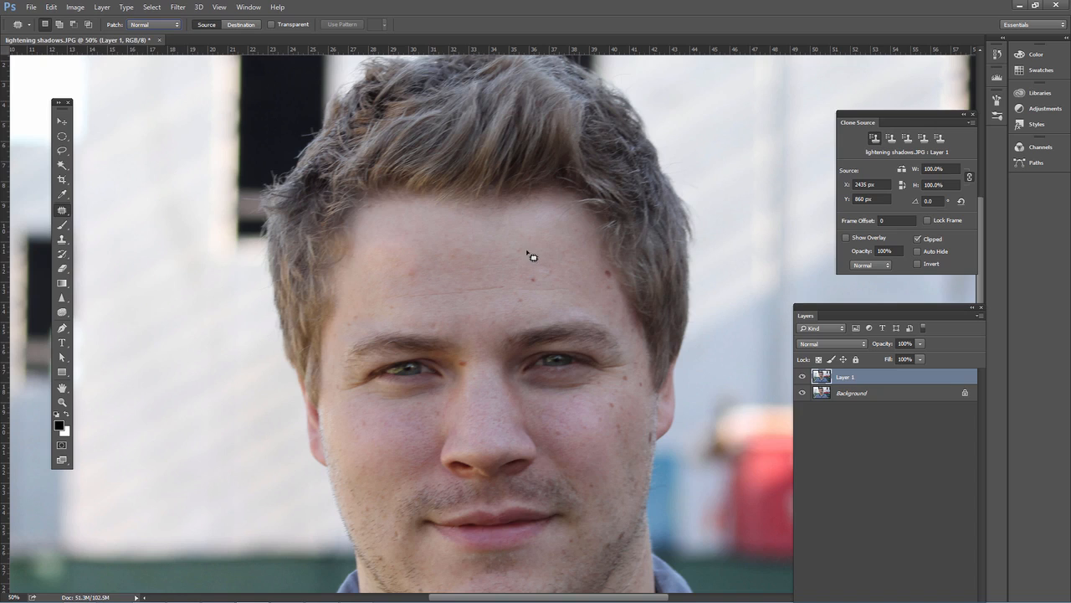
pyautogui.moveTo(540, 273)
pyautogui.mouseDown()
pyautogui.moveTo(526, 292)
pyautogui.moveTo(561, 290)
pyautogui.moveTo(474, 272)
pyautogui.mouseUp()
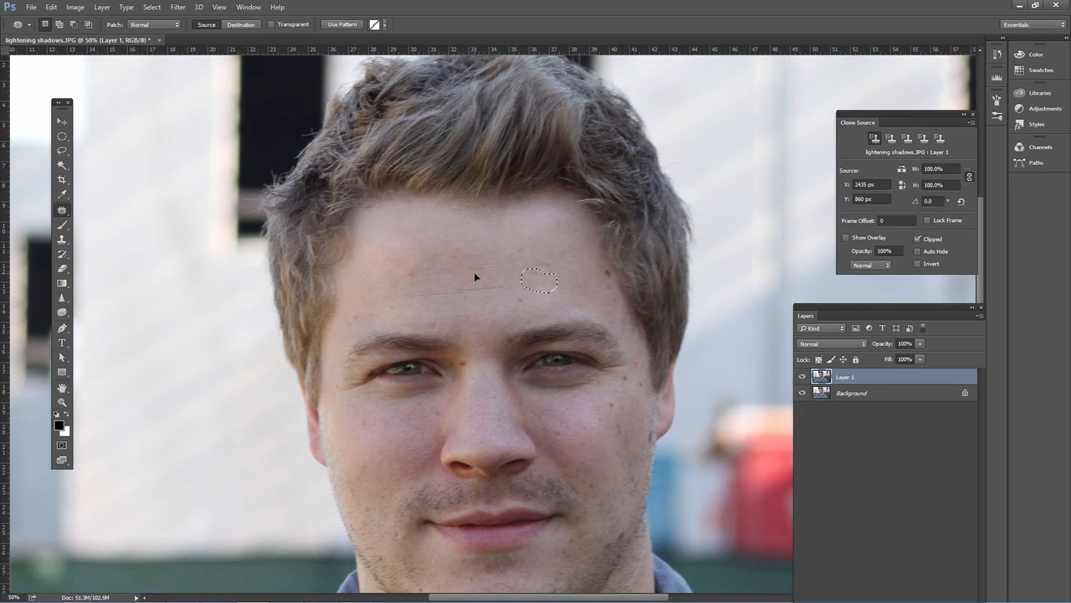
# Step: Fade the patch on the forehead mole to 55% opacity
pyautogui.click(52, 8)
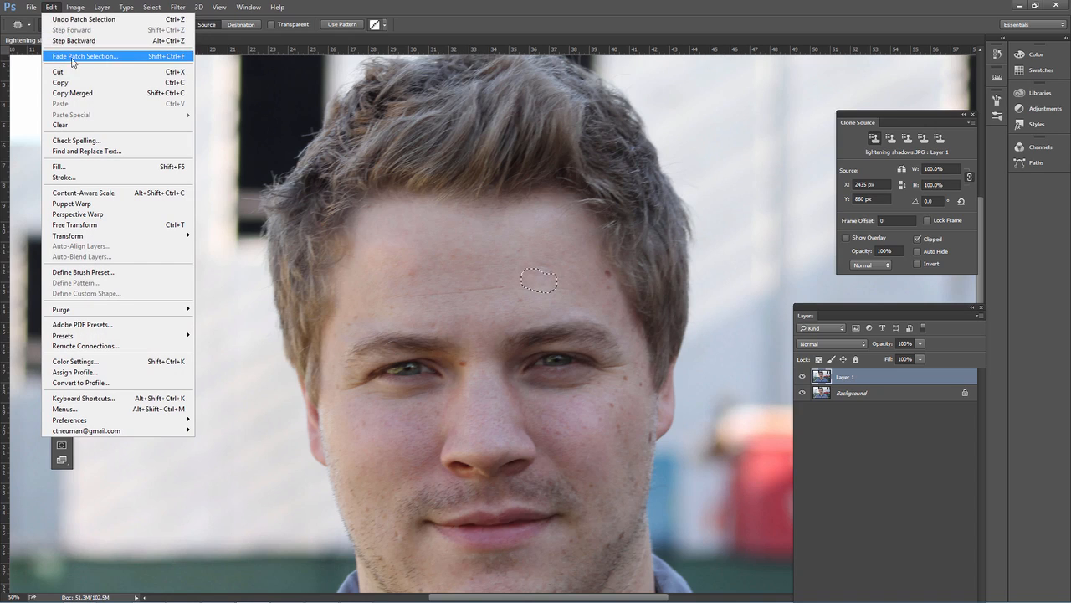
pyautogui.click(83, 56)
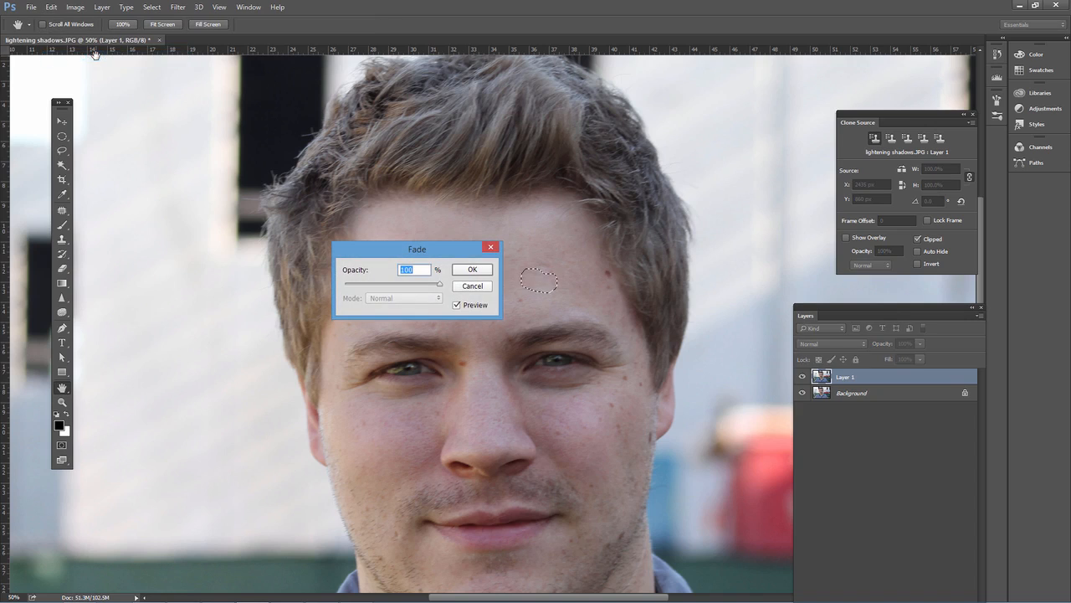
pyautogui.moveTo(442, 285); pyautogui.dragTo(399, 289)
pyautogui.click(469, 277)
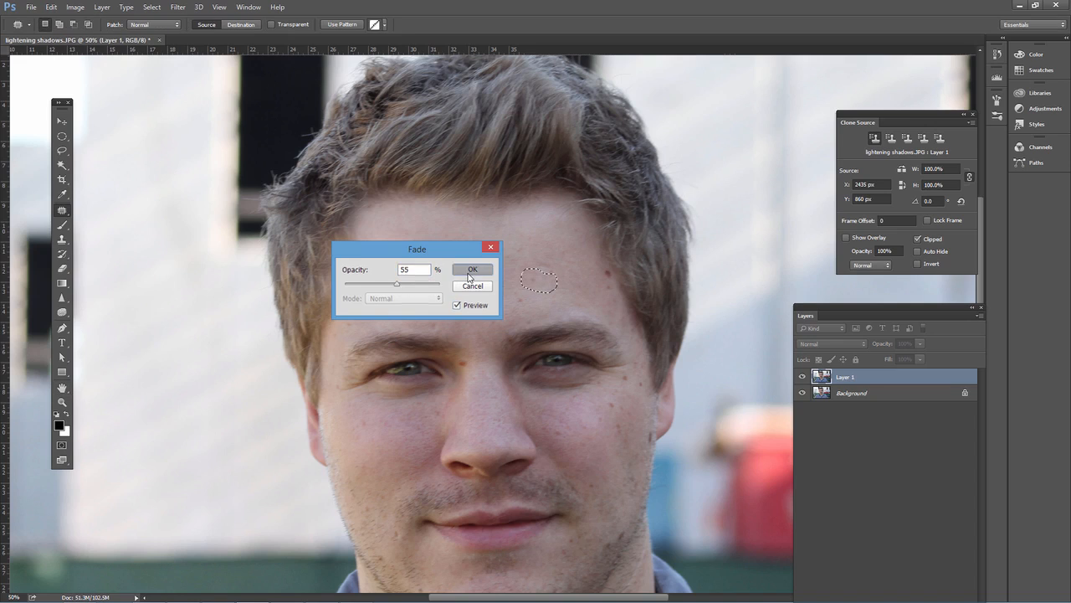
# Step: Clear the patch selection with the Elliptical Marquee Tool and check whether Fade is available
pyautogui.click(66, 141)
pyautogui.click(562, 294)
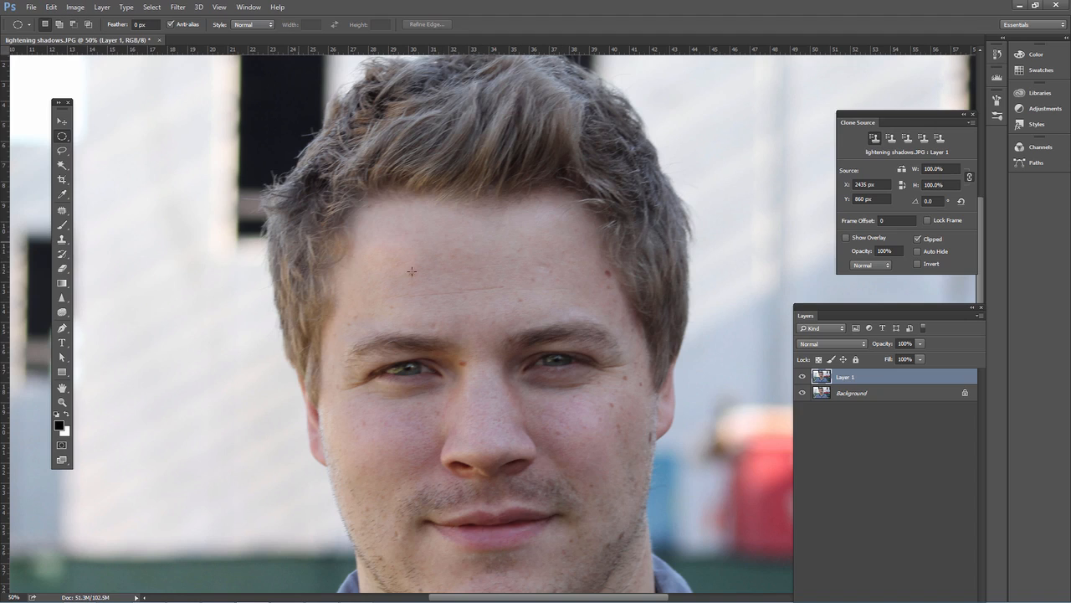
pyautogui.click(52, 7)
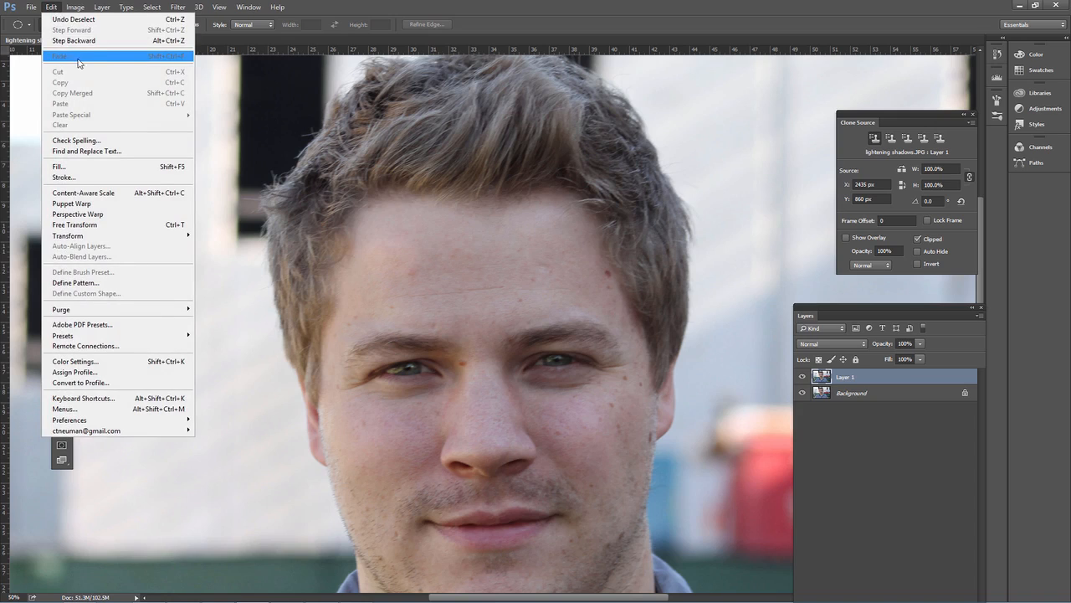
pyautogui.click(53, 8)
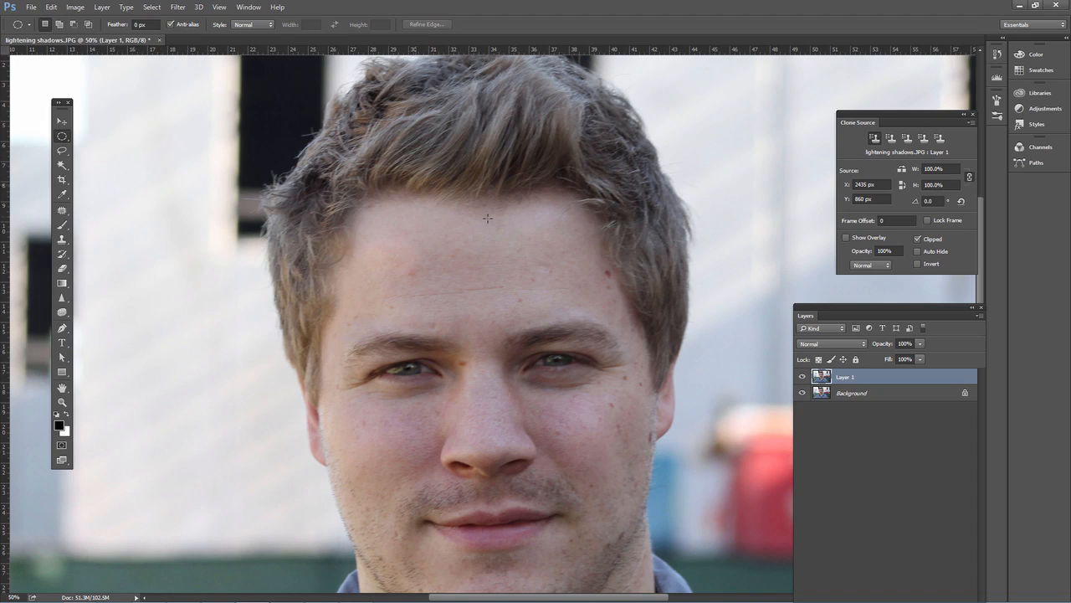
# Step: Clone skin sampled from the forehead's upper right over the left side of the forehead with the Clone Stamp Tool
pyautogui.click(62, 209)
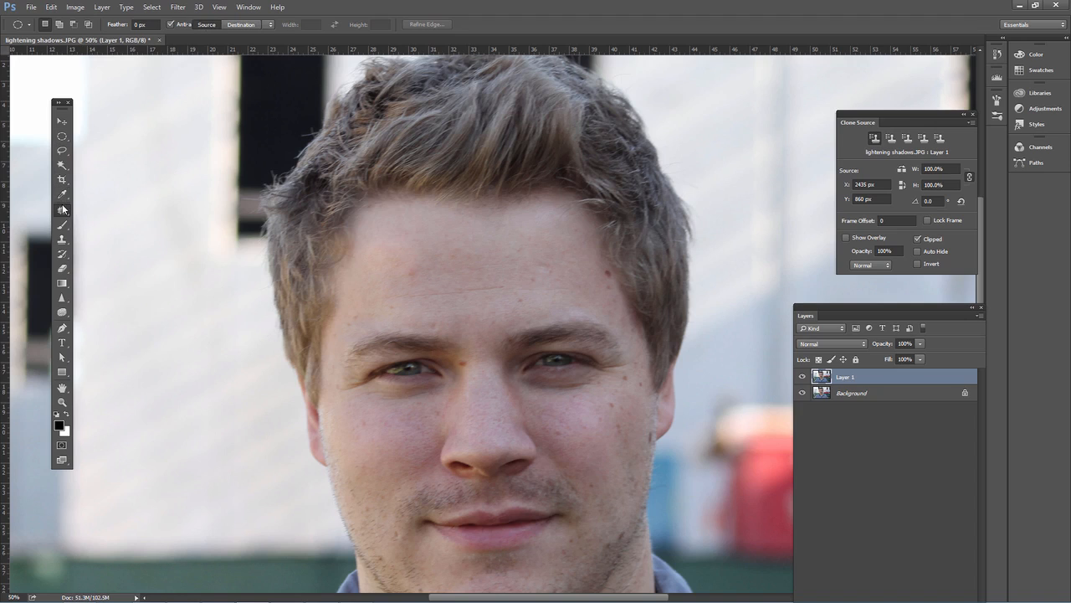
pyautogui.click(89, 208)
pyautogui.click(62, 240)
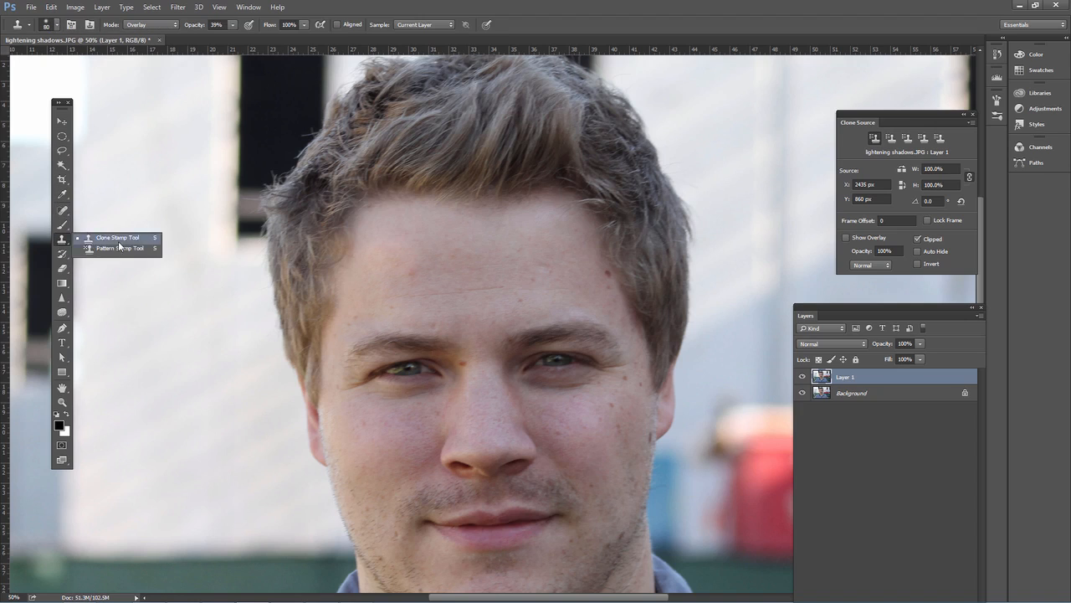
pyautogui.click(117, 239)
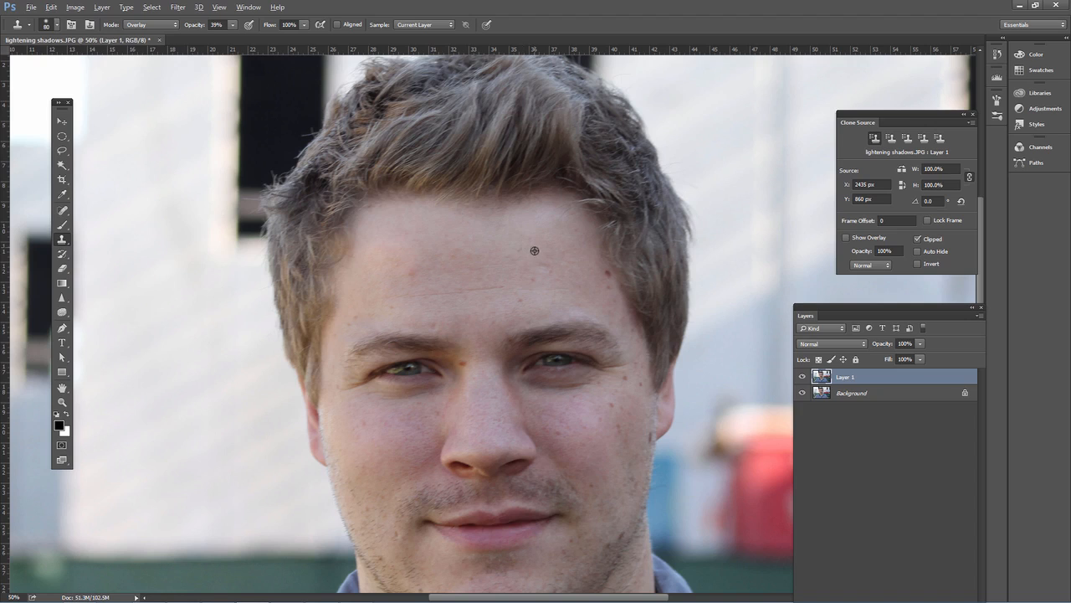
pyautogui.keyDown('alt'); pyautogui.click(546, 251); pyautogui.keyUp('alt')
# Step: Lower the fade opacity of the clone stroke to 27% and preview the Darken, Screen and Lighten modes
pyautogui.click(51, 9)
pyautogui.click(81, 57)
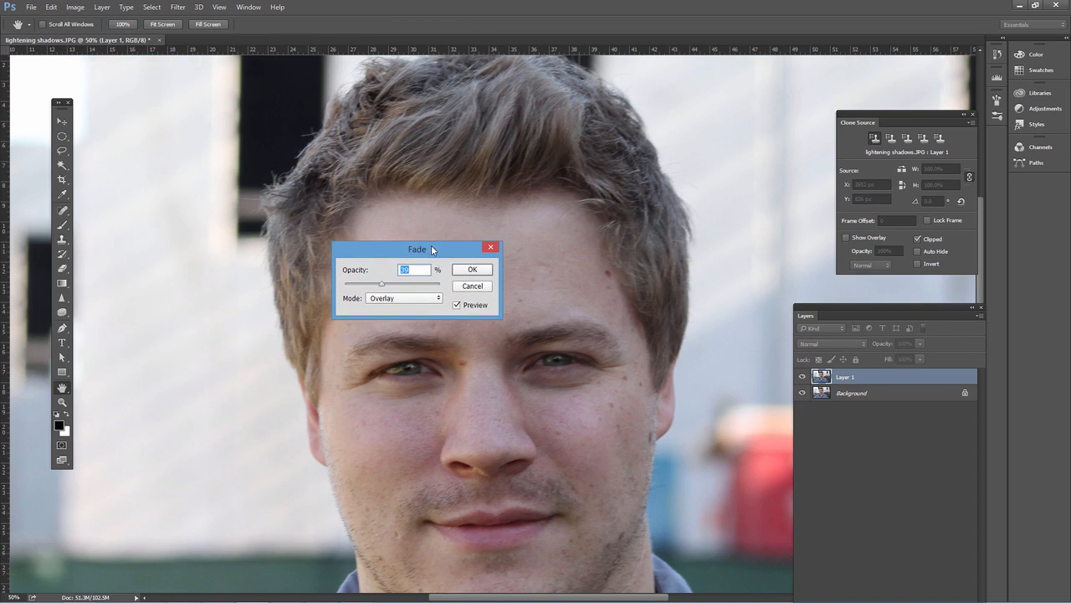
pyautogui.moveTo(431, 245); pyautogui.dragTo(356, 324)
pyautogui.moveTo(304, 366); pyautogui.dragTo(291, 368)
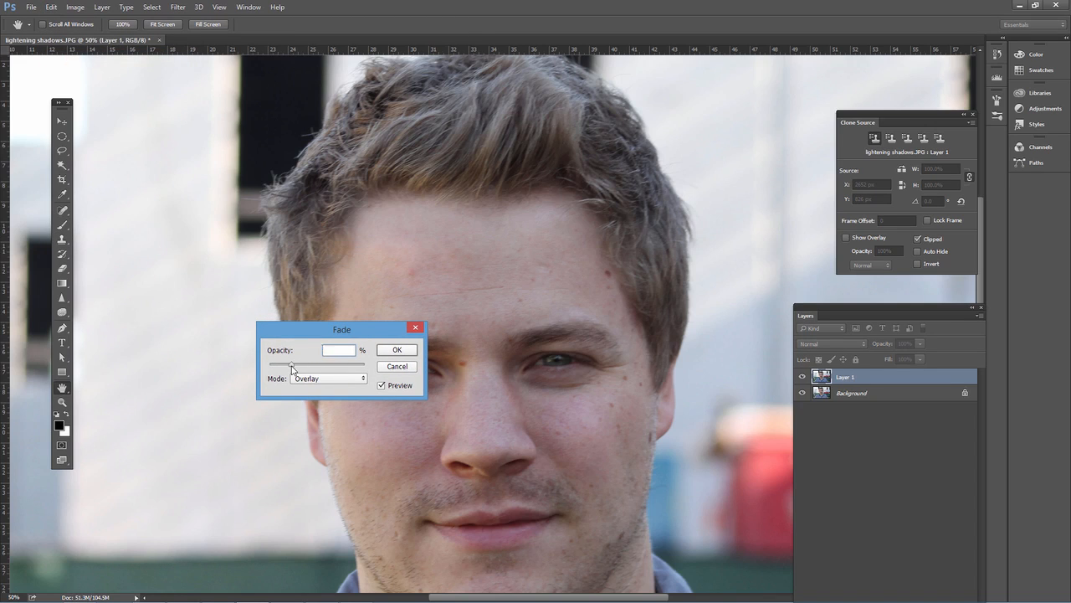
pyautogui.click(339, 379)
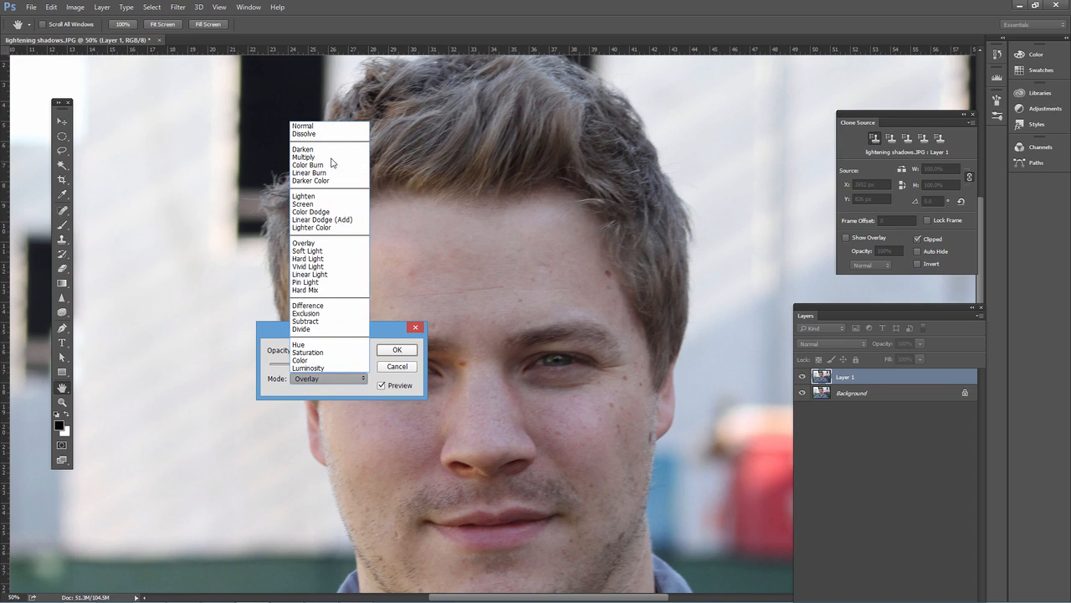
pyautogui.click(328, 149)
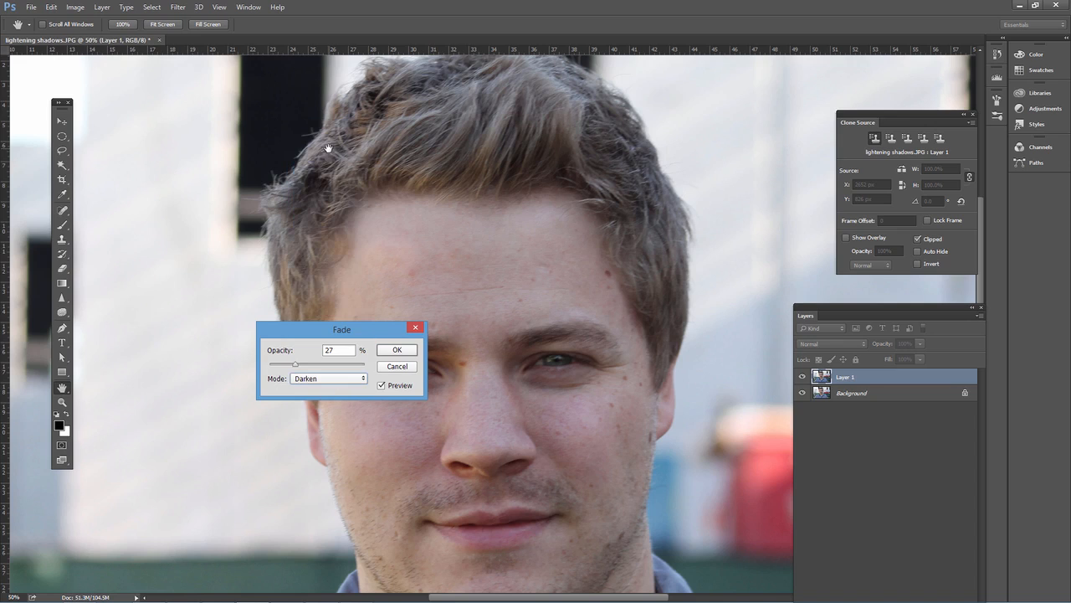
pyautogui.click(345, 377)
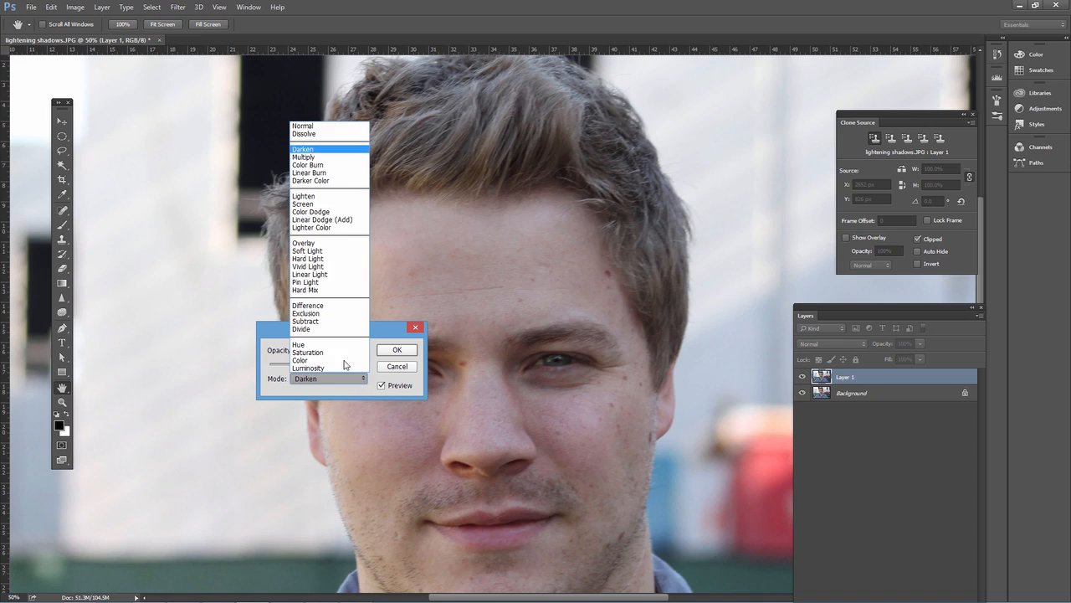
pyautogui.click(318, 203)
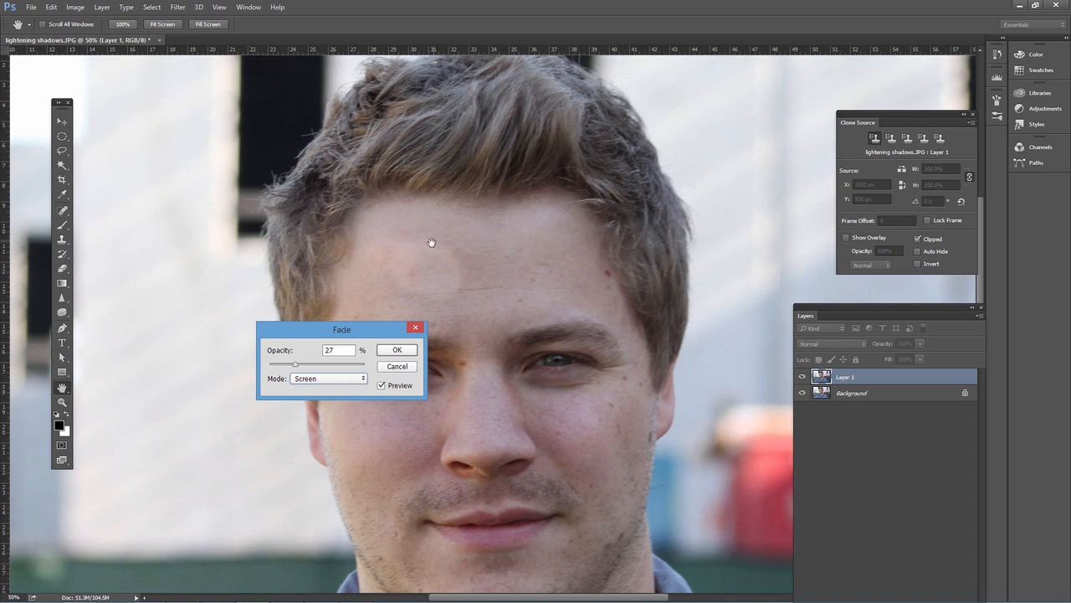
pyautogui.click(341, 379)
pyautogui.click(328, 193)
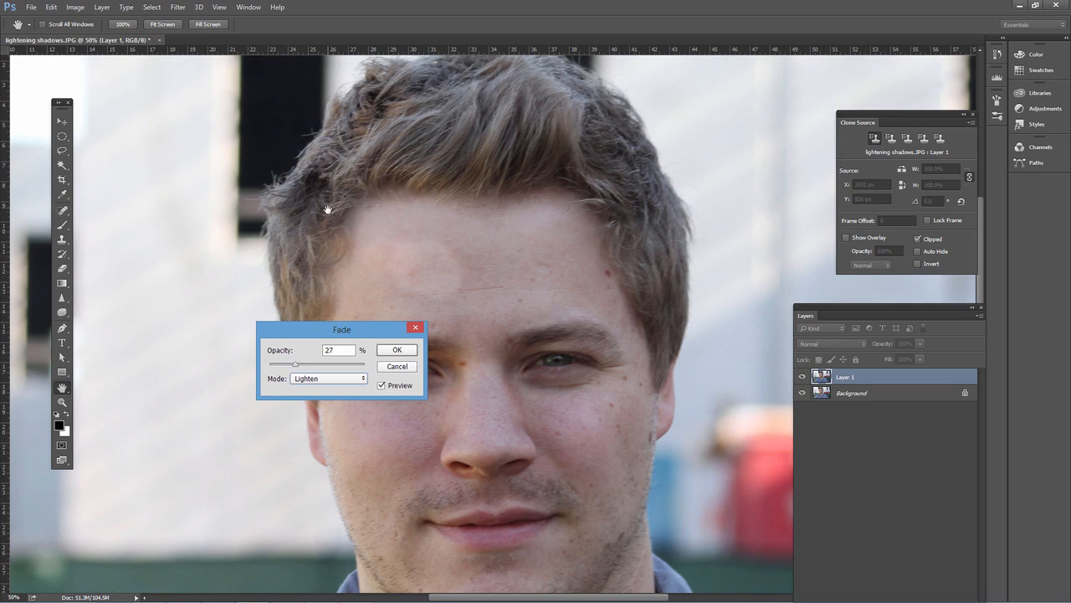
# Step: Set the clone stroke's fade to Normal mode at 62% opacity and close the Fade settings
pyautogui.click(355, 379)
pyautogui.click(345, 127)
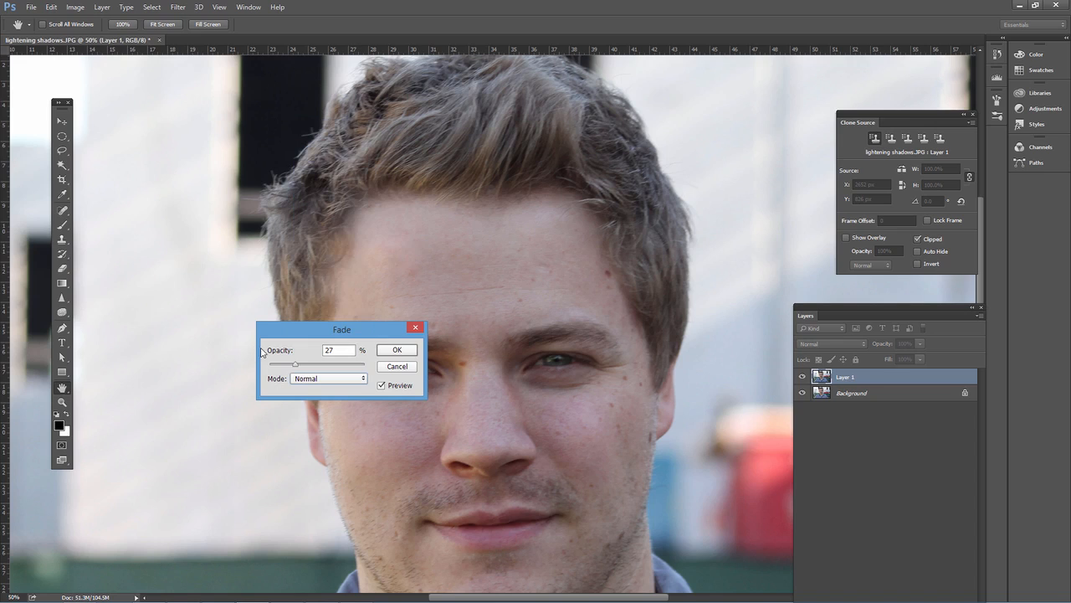
pyautogui.moveTo(306, 364); pyautogui.dragTo(330, 368)
pyautogui.moveTo(328, 339); pyautogui.dragTo(182, 348)
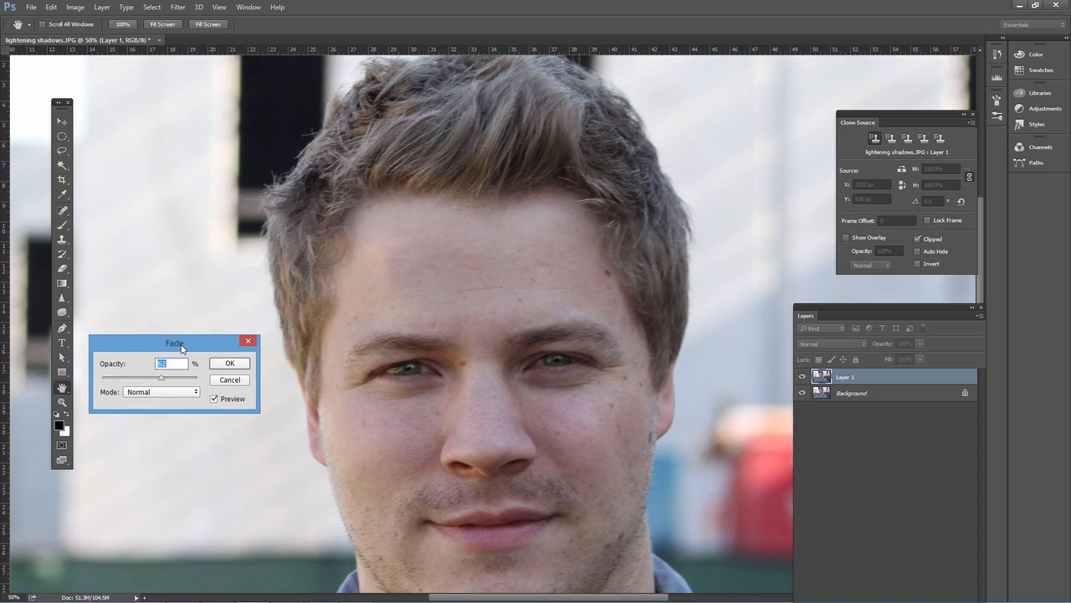
pyautogui.click(237, 374)
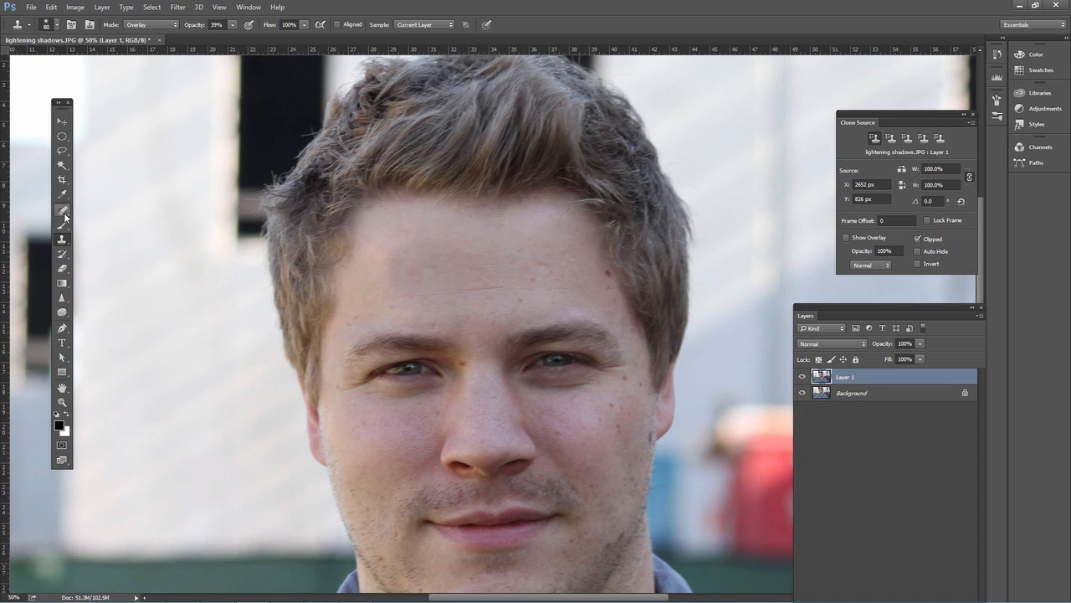